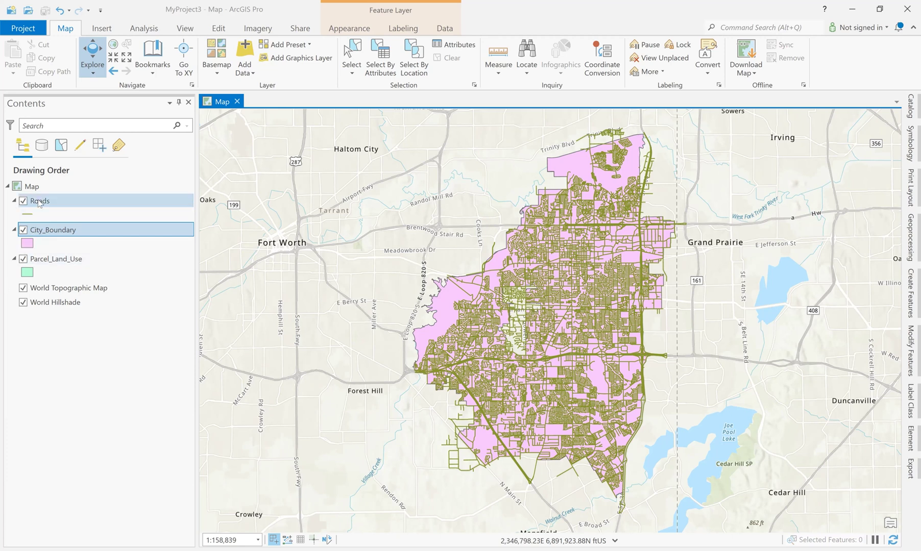
Change the Roads layer's line symbol to medium gray with a 0.5 pt line width.
click(29, 215)
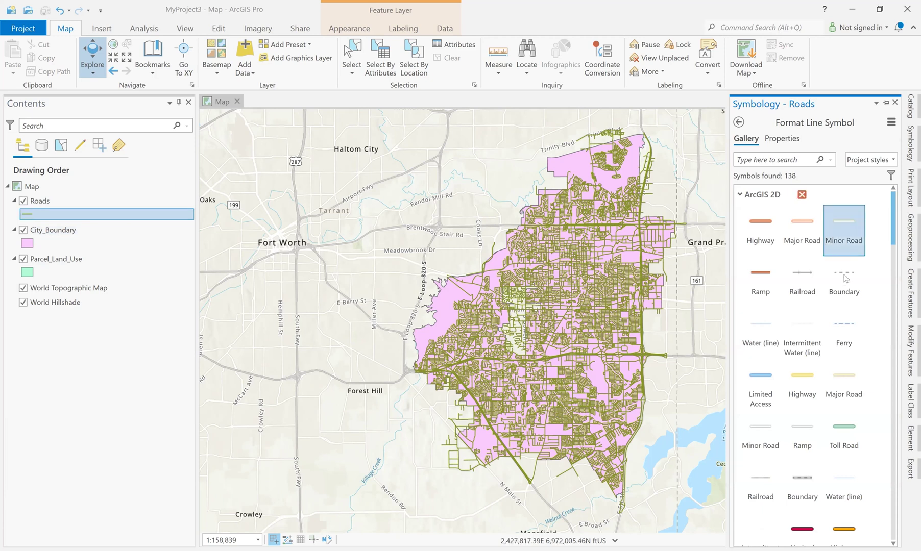
click(786, 142)
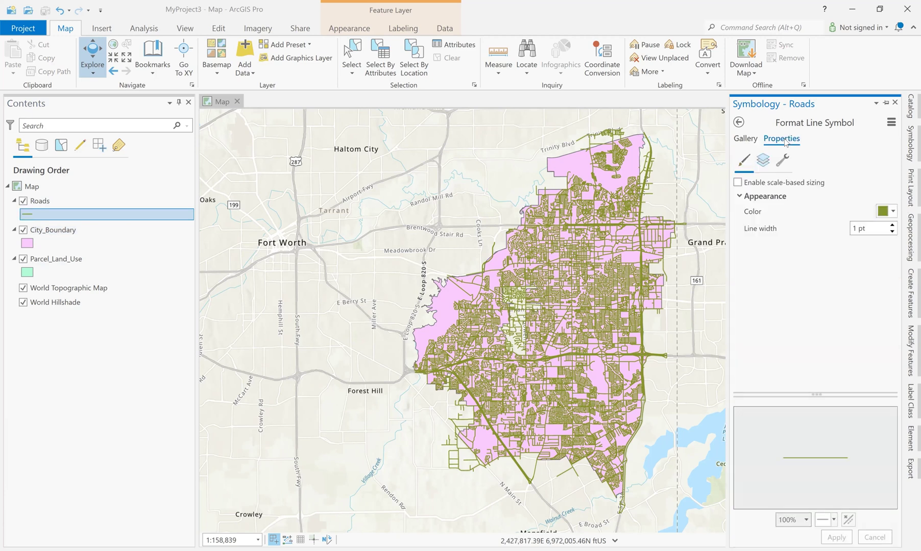
click(892, 213)
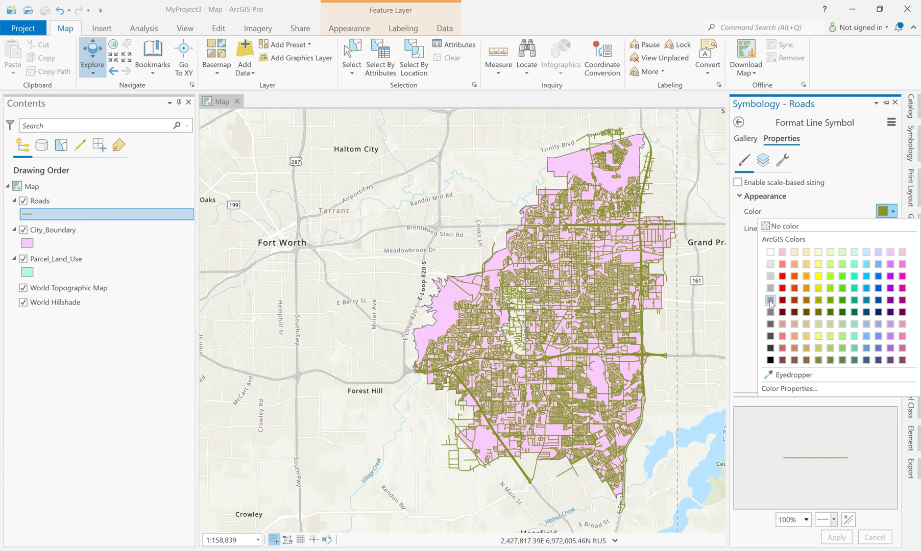
click(770, 301)
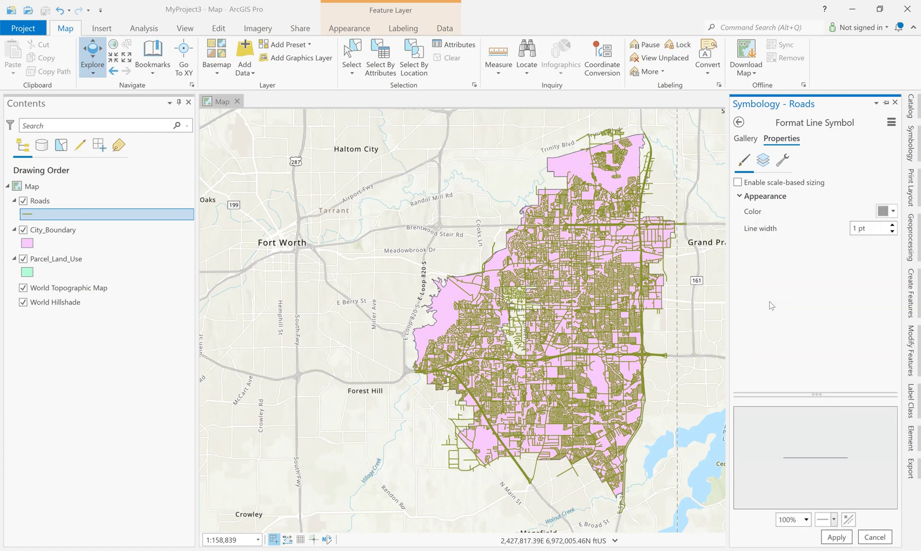
click(857, 227)
key(BackSpace)
text(.5)
click(826, 538)
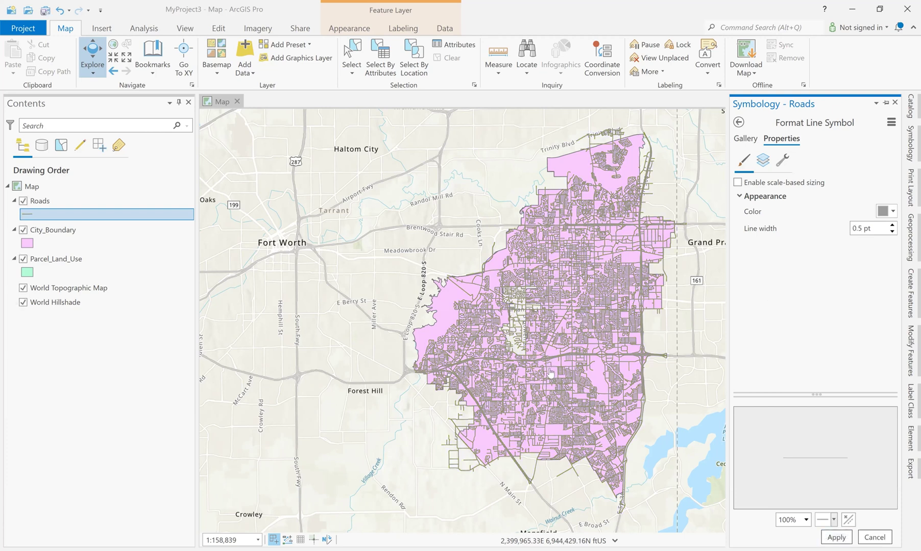
Format the City_Boundary polygon symbol with no fill color and a 1.5 pt outline.
drag(655, 315, 654, 314)
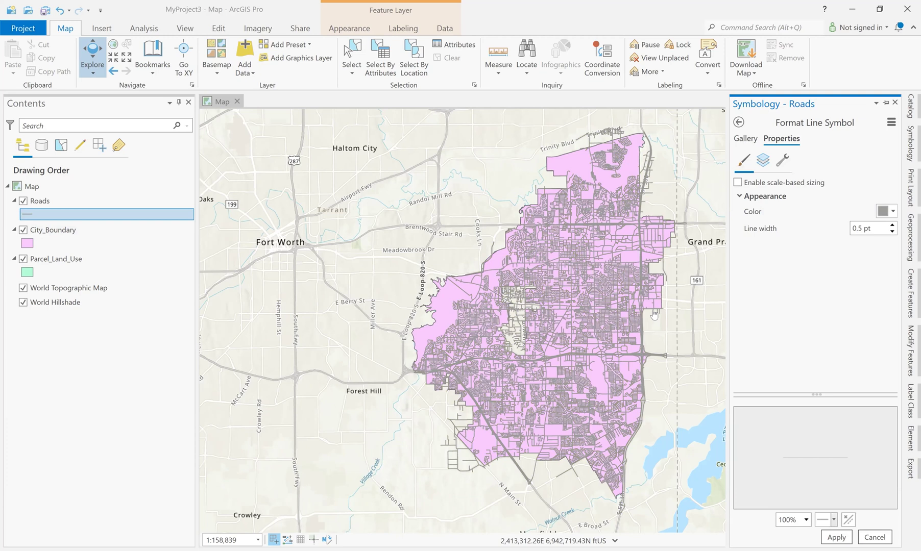
scroll(654, 315, up, 3)
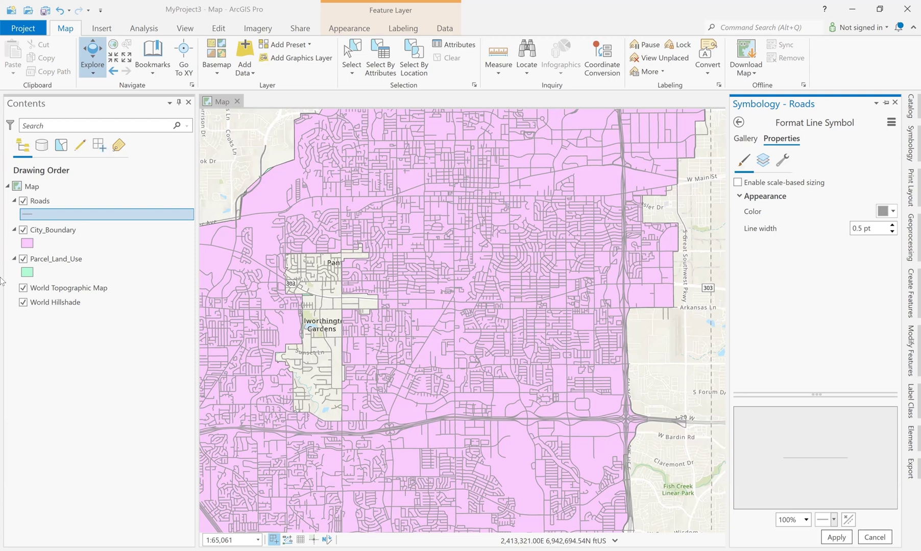
click(24, 245)
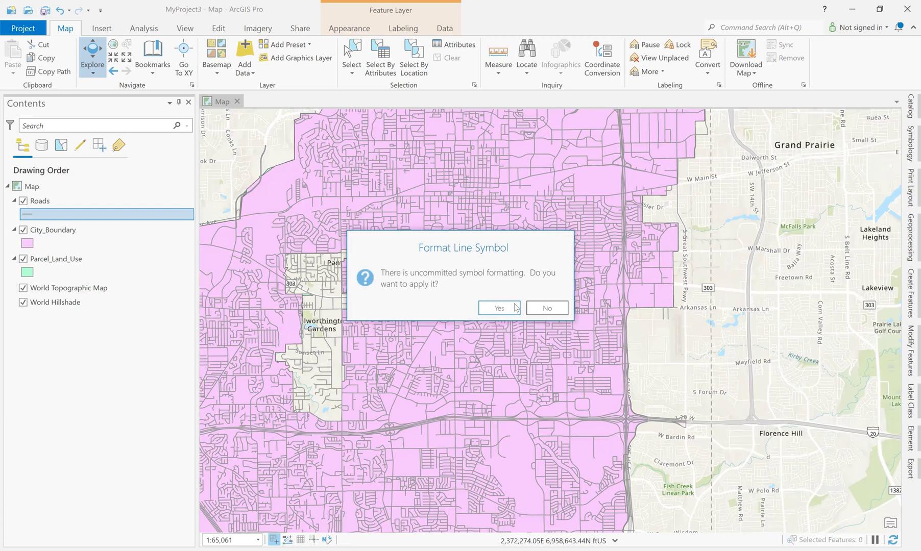
click(509, 308)
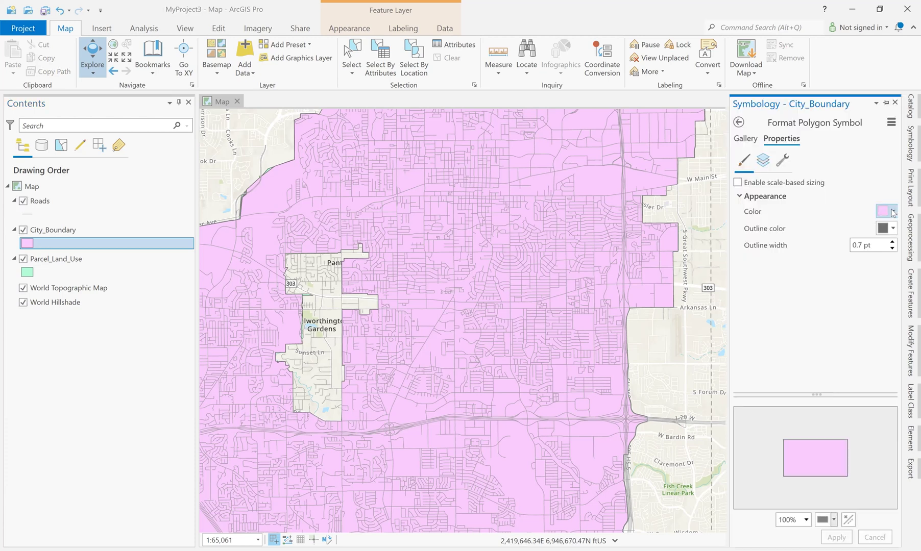
click(893, 213)
click(813, 228)
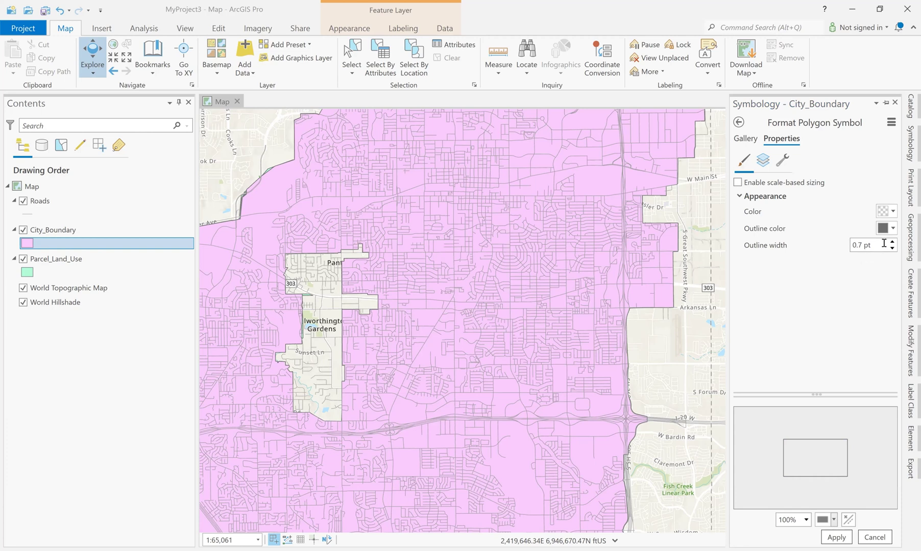
drag(874, 246, 841, 251)
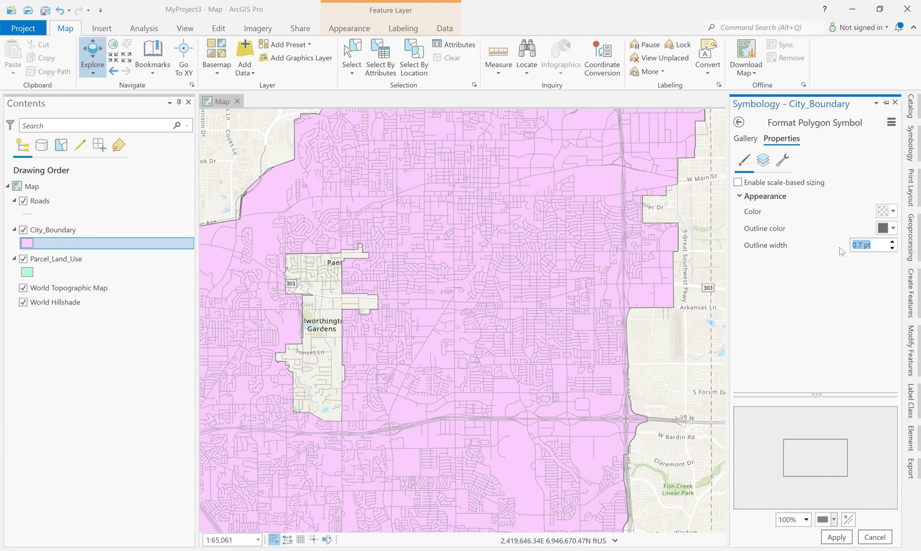
text(1.5)
key(Return)
click(836, 537)
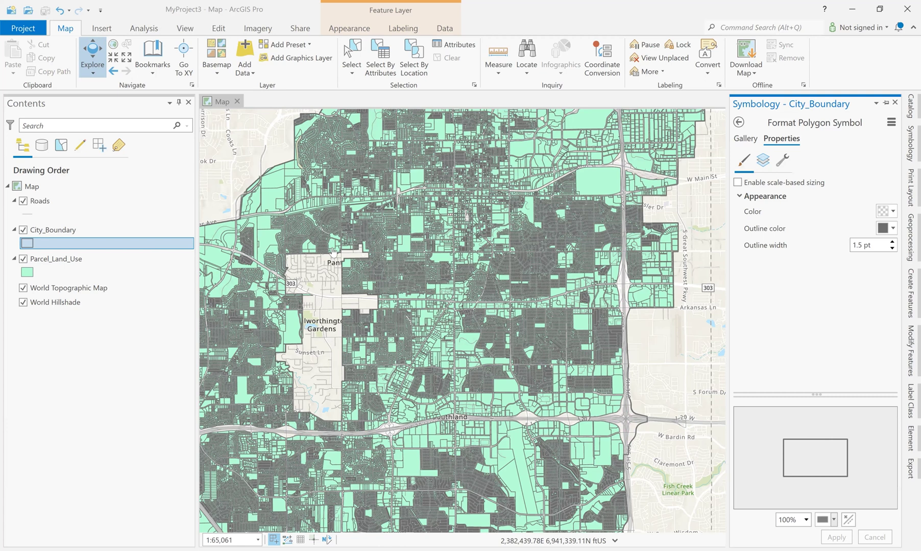
Switch the Parcel_Land_Use layer's primary symbology from a single symbol to Unique Values.
click(74, 274)
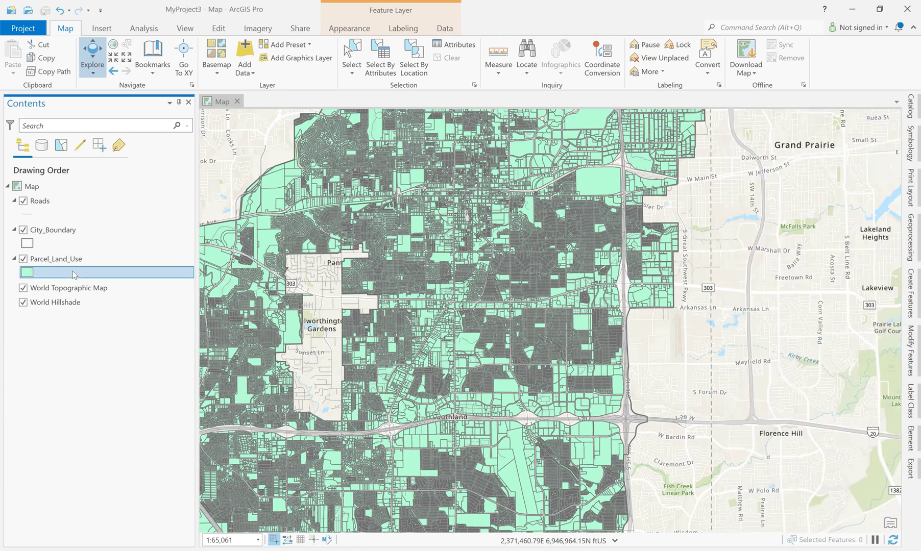
click(27, 272)
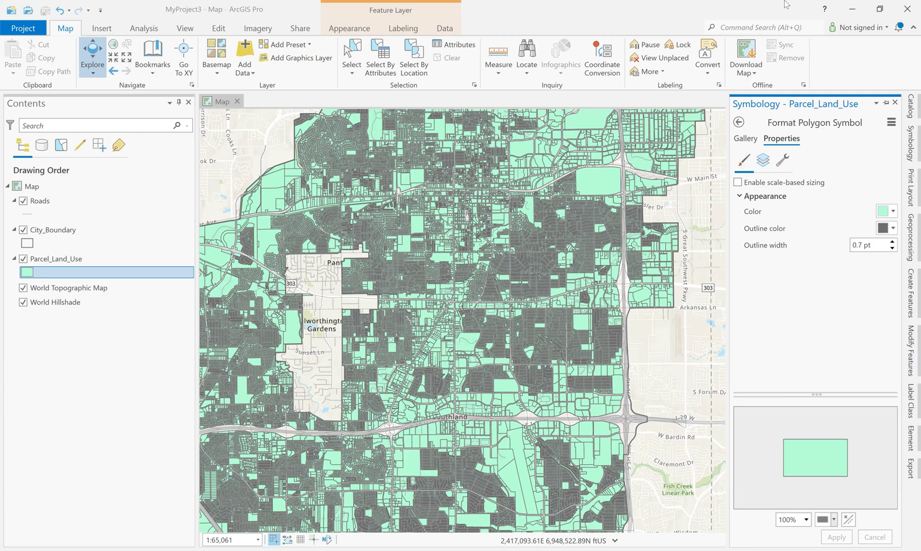
click(745, 141)
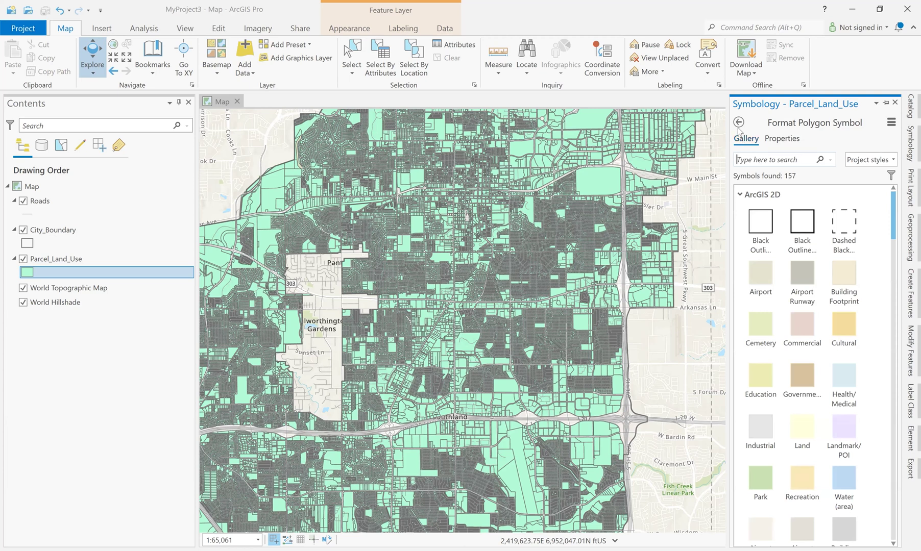
click(739, 123)
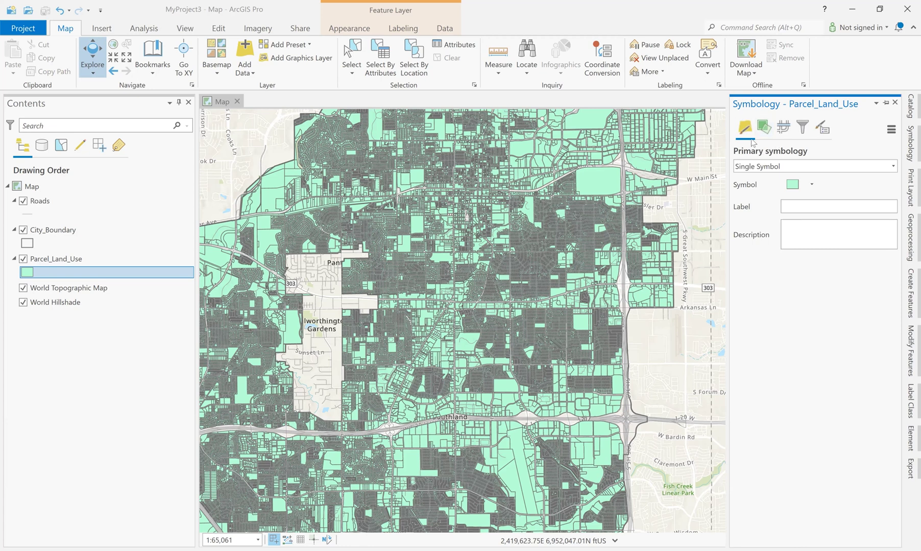
click(25, 274)
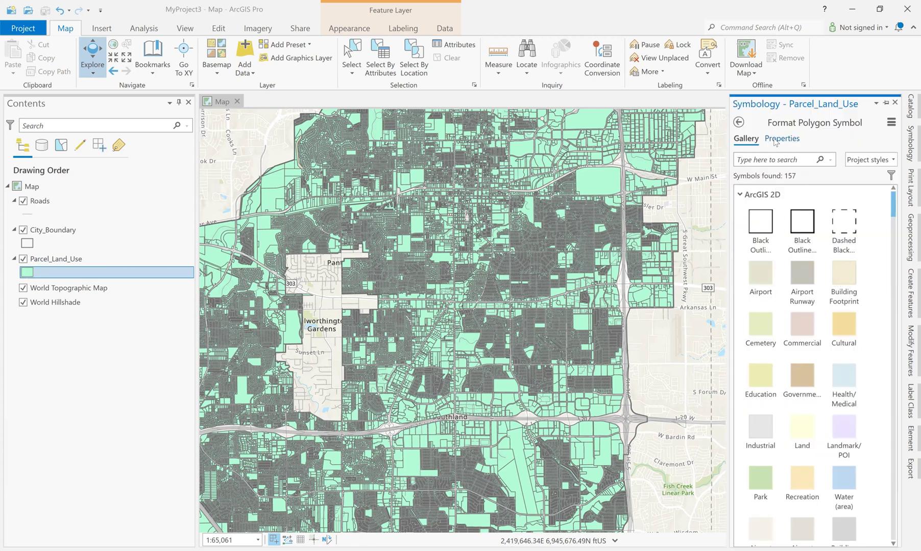
click(776, 139)
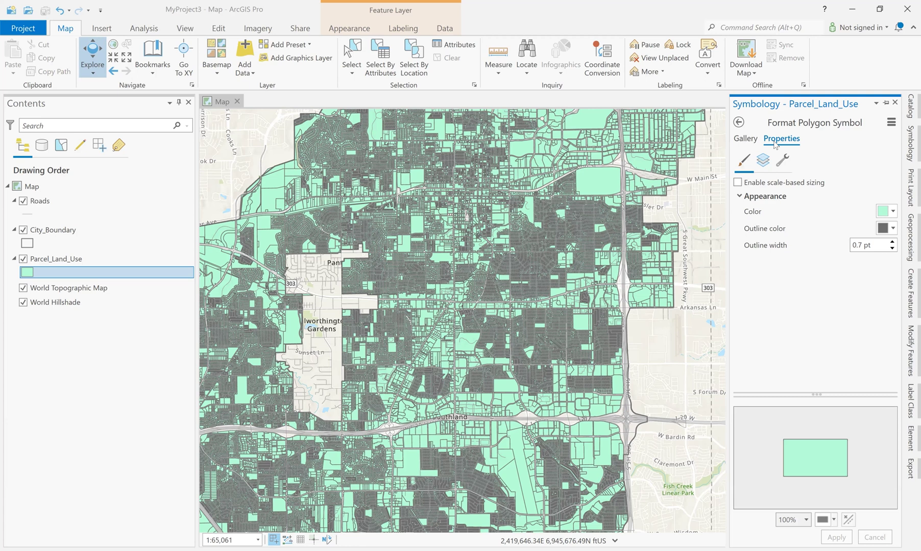
click(739, 124)
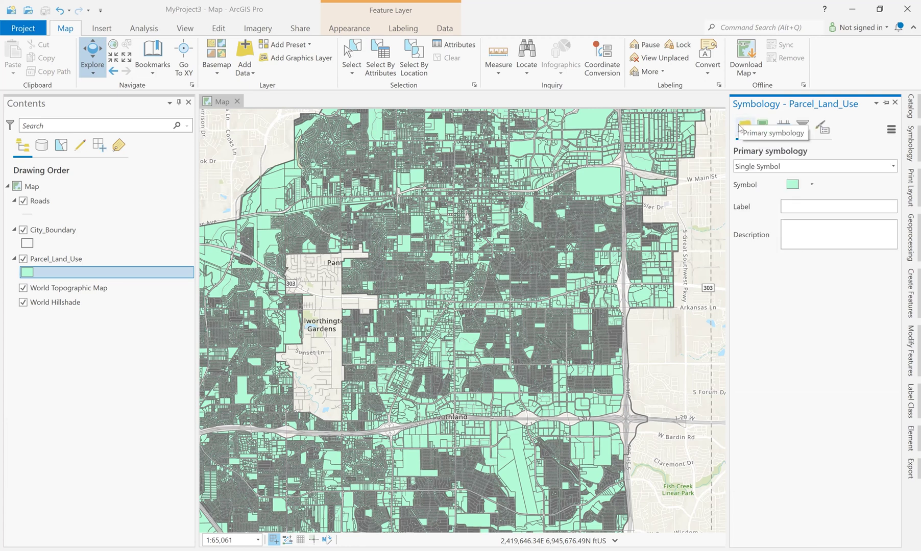
click(774, 170)
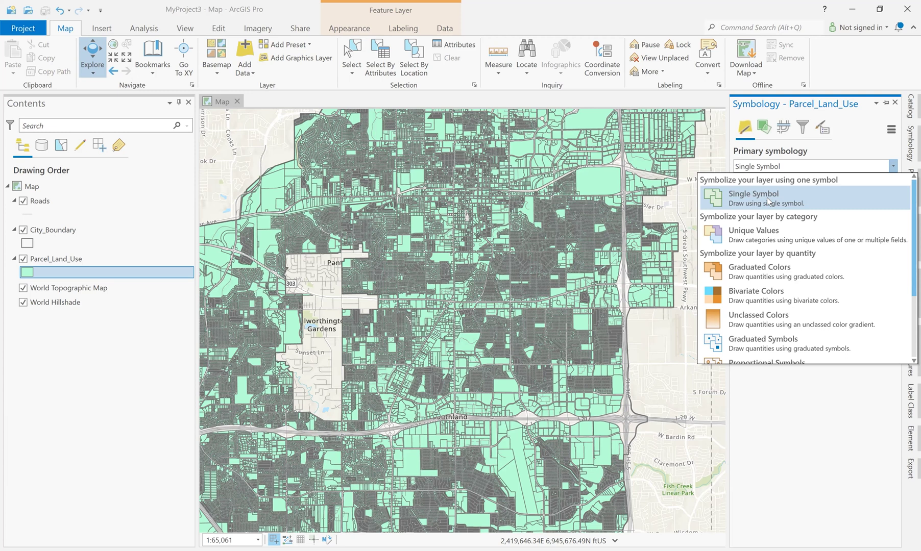
click(765, 234)
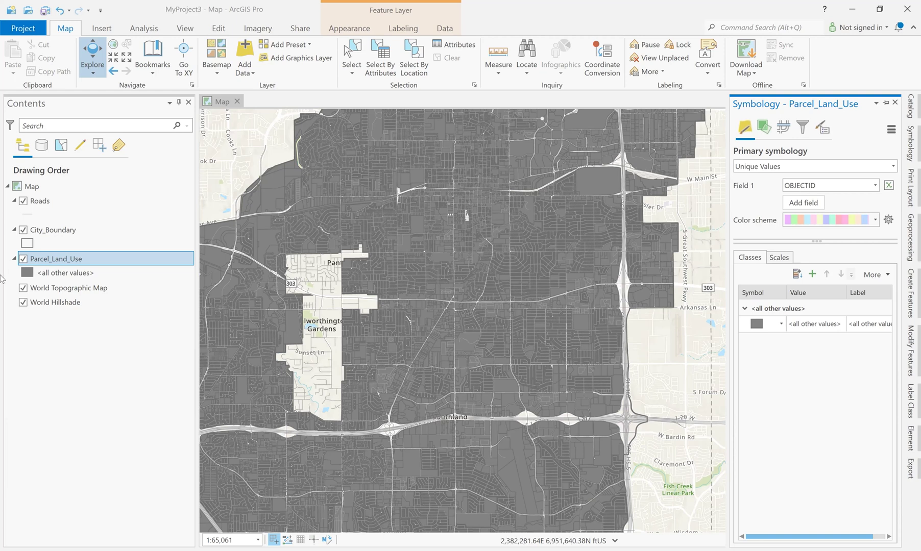
Open the Parcel_Land_Use attribute table and examine its fields for the one describing land use.
right_click(66, 260)
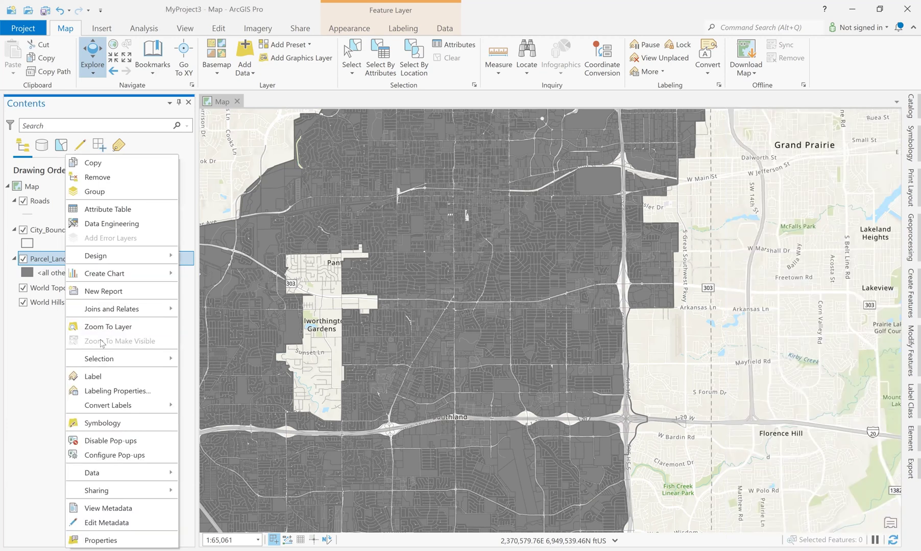
click(112, 211)
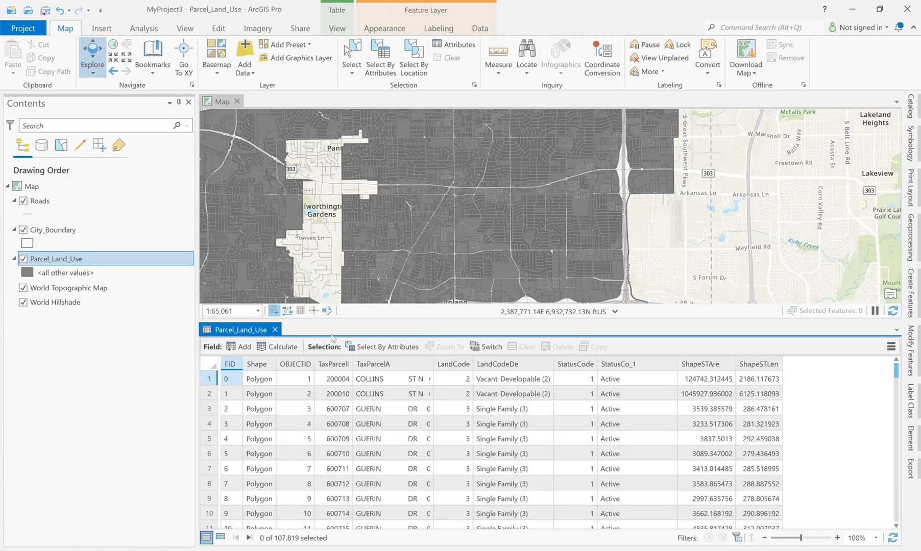
click(307, 384)
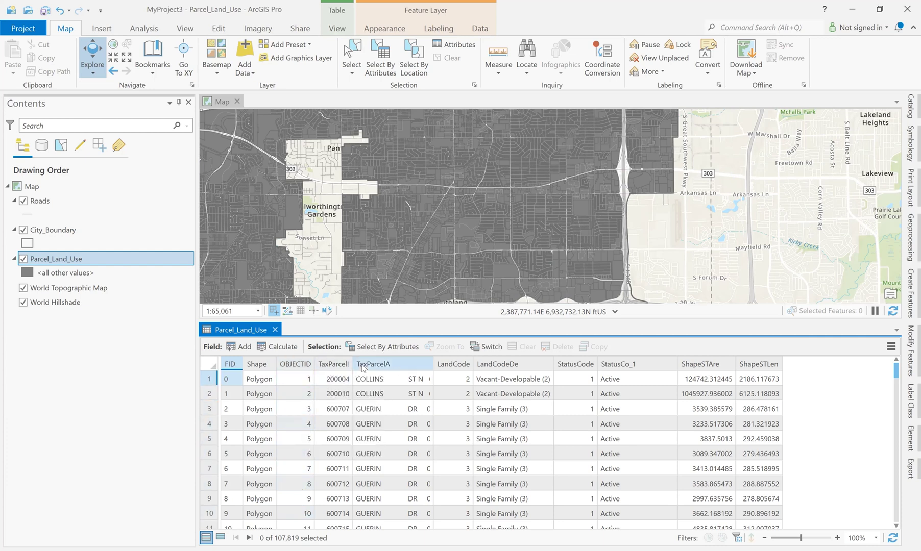
mouse_move(495, 361)
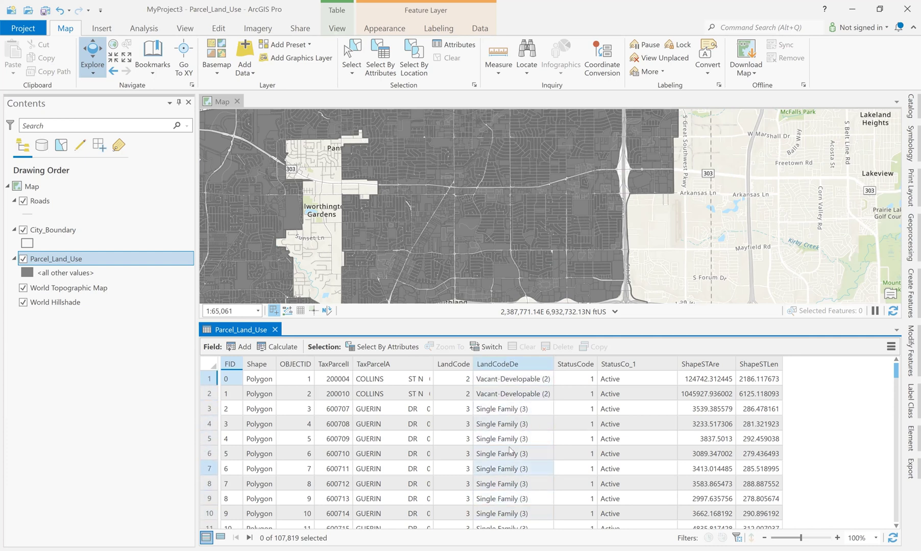
Categorize the Parcel_Land_Use unique values by the LandCodeDe field.
click(909, 143)
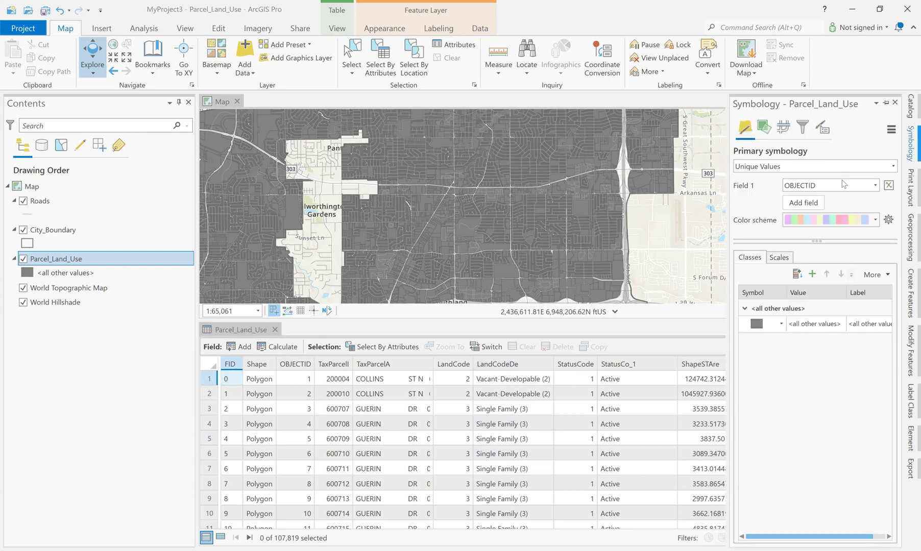
click(875, 186)
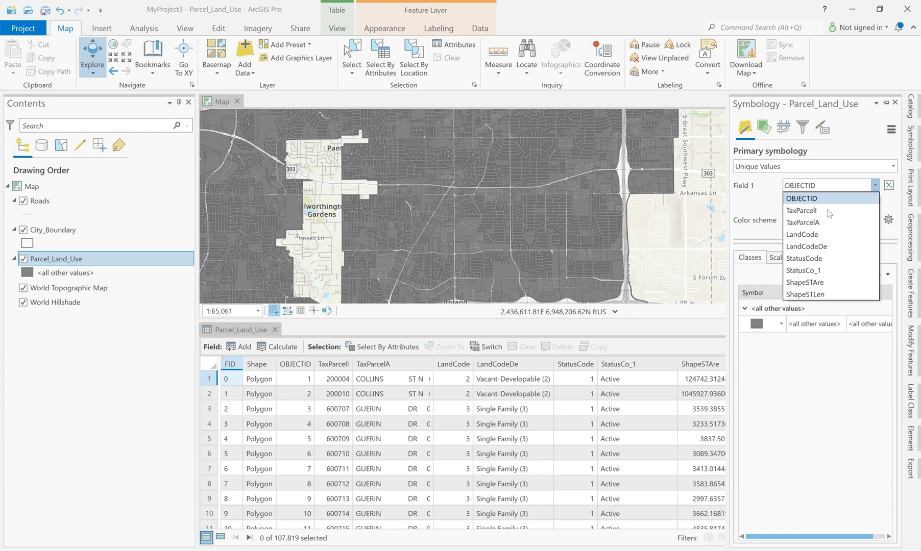
click(807, 247)
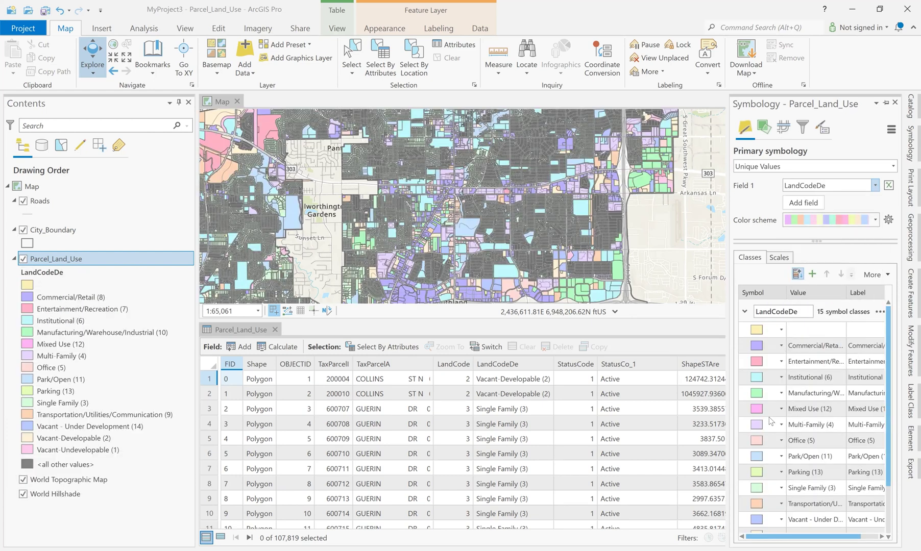
click(658, 423)
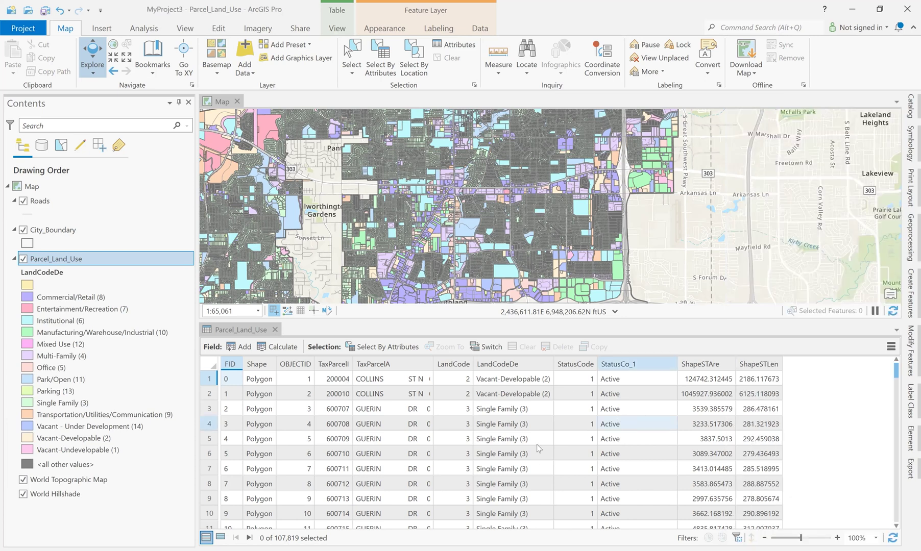
click(784, 455)
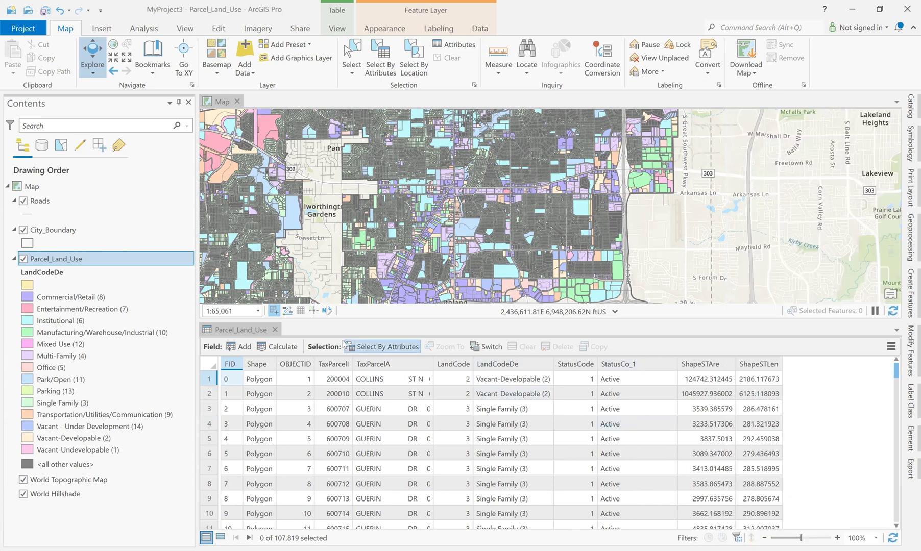
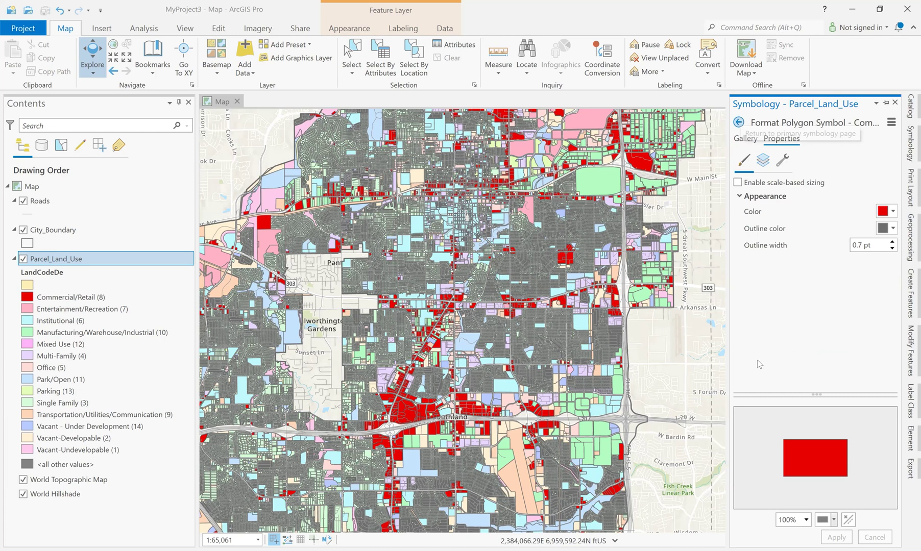
Color the Entertainment/Recreation (7) parcel class bright red and the Institutional (6) class bright blue.
click(893, 212)
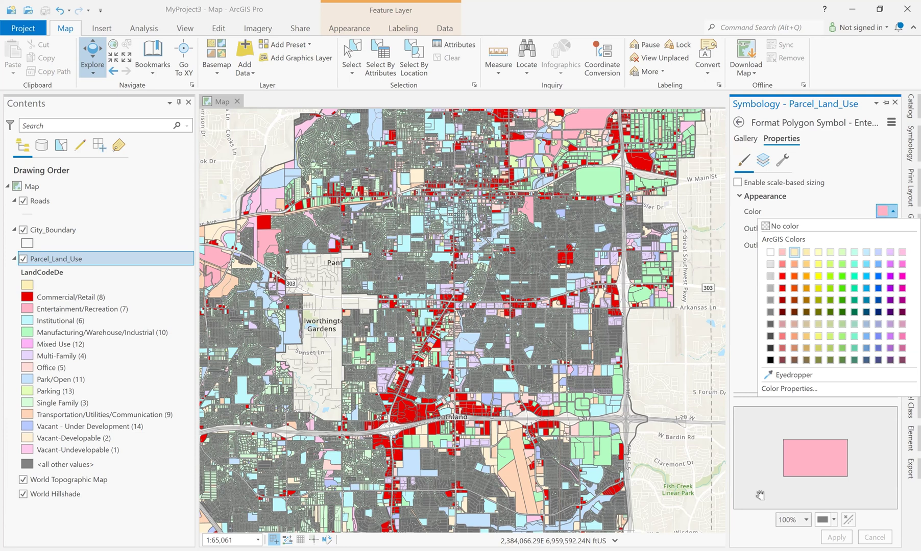
click(782, 277)
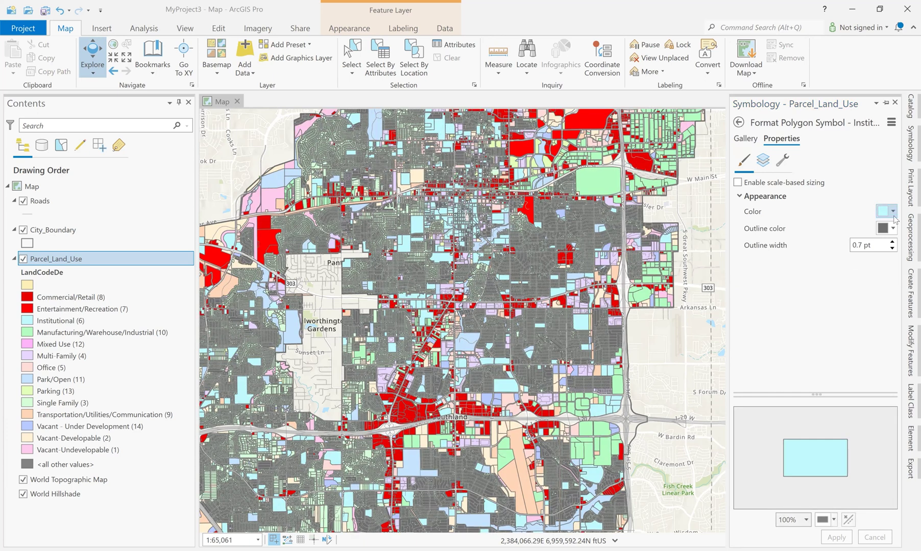
click(893, 214)
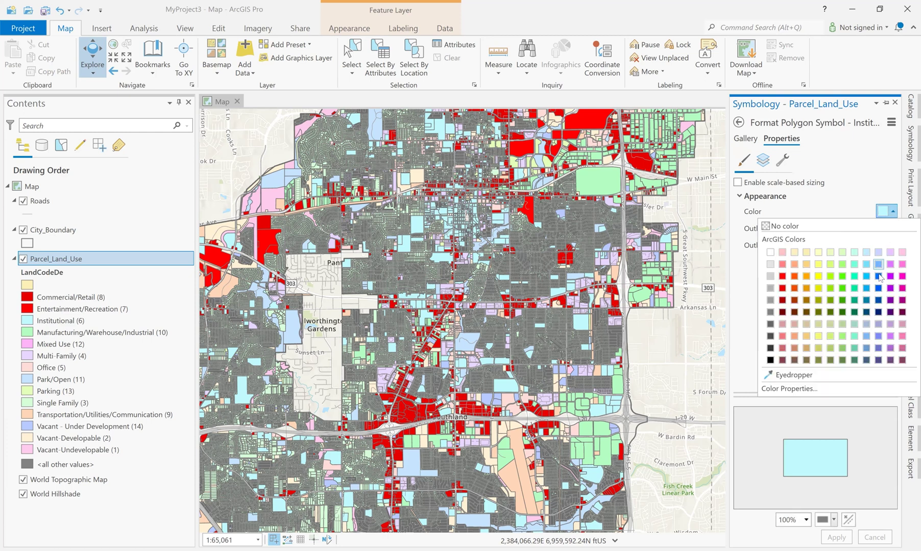
click(878, 276)
click(836, 537)
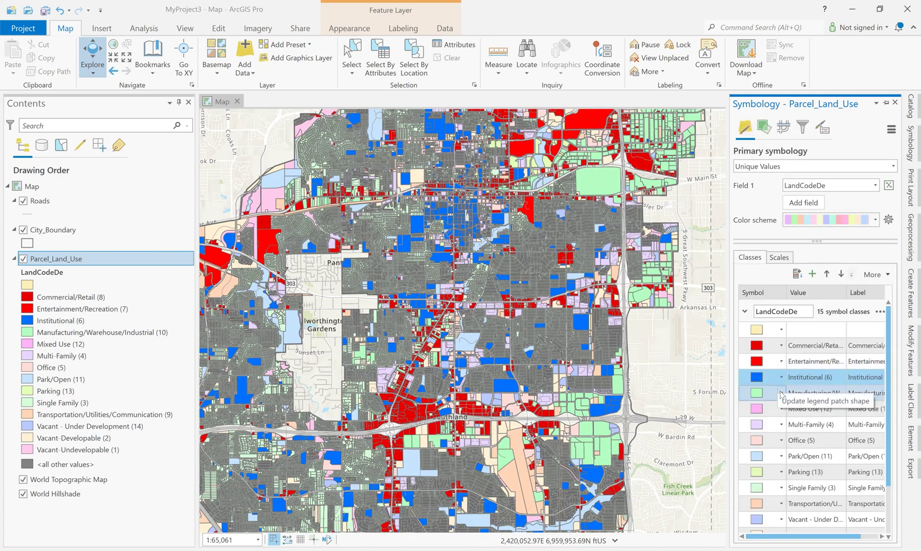
Color the Manufacturing/Warehouse/Industrial (10) parcel class light gray.
click(780, 393)
click(758, 389)
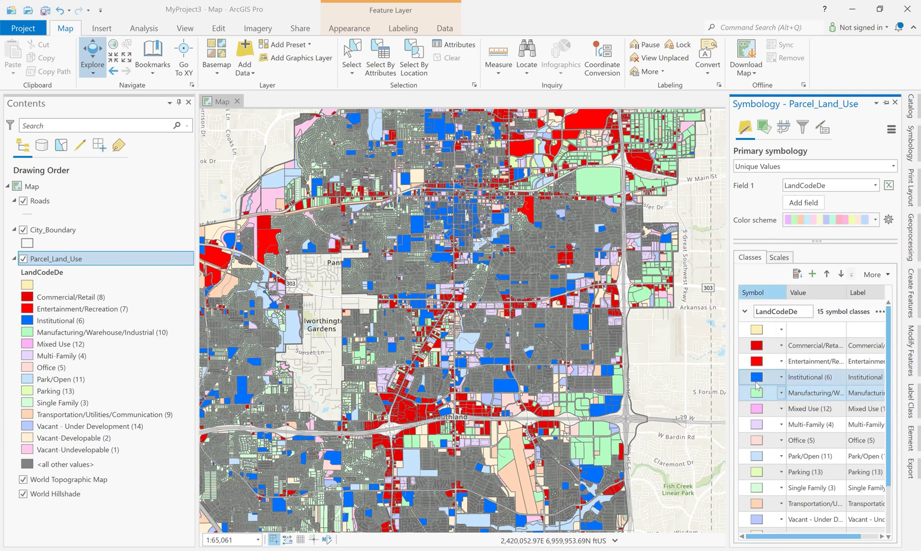
click(756, 394)
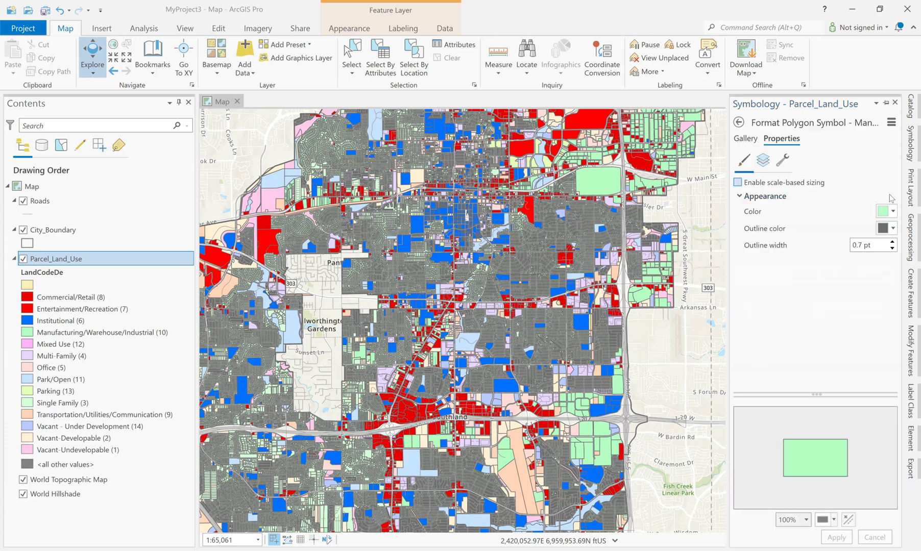
click(892, 214)
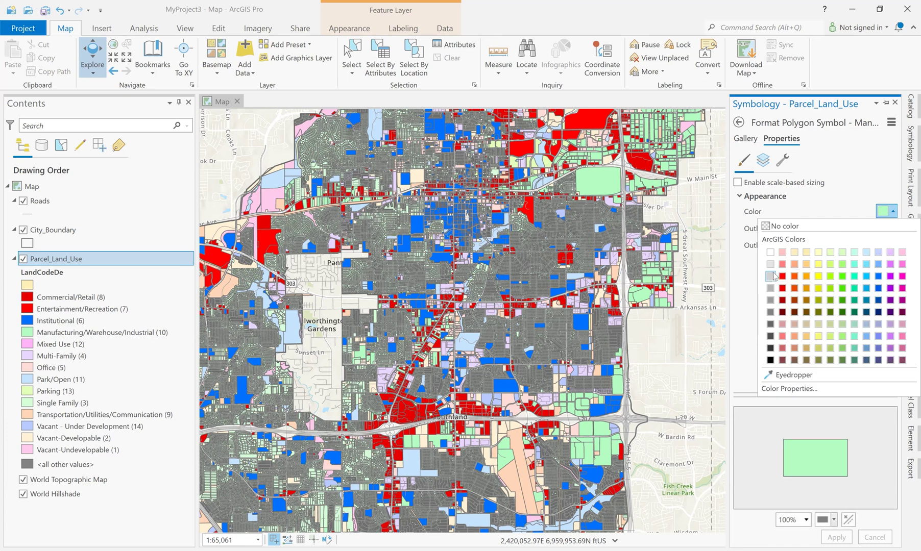
click(773, 278)
click(833, 537)
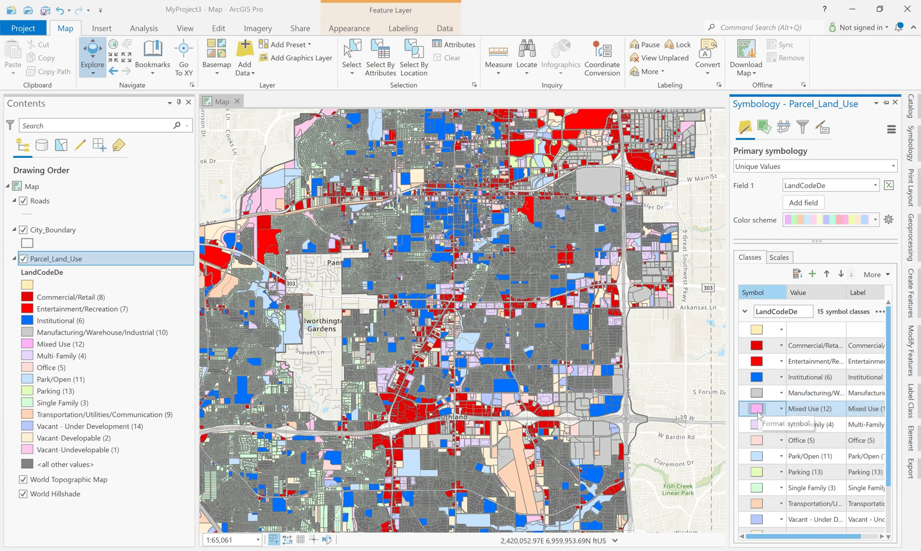
Color the Mixed Use (12) parcel class purple with the Heliotrope swatch.
click(756, 409)
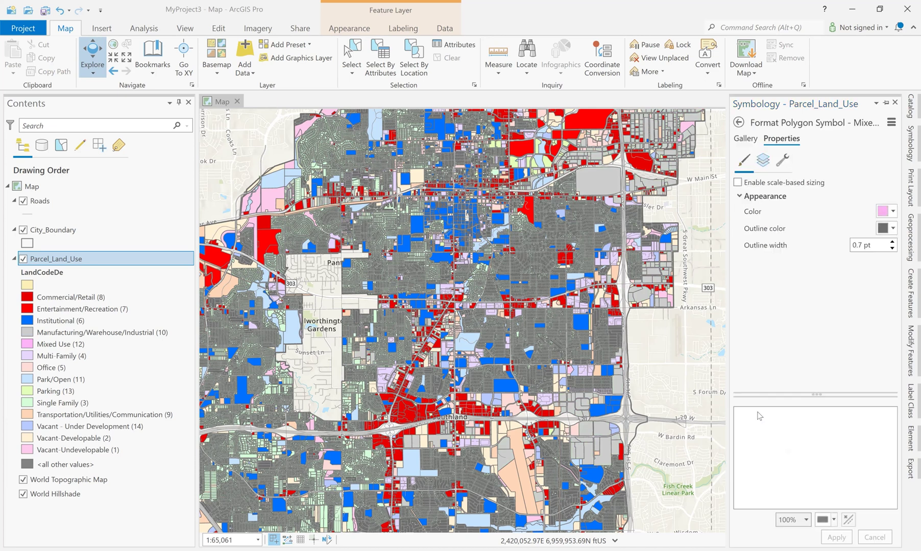
click(893, 213)
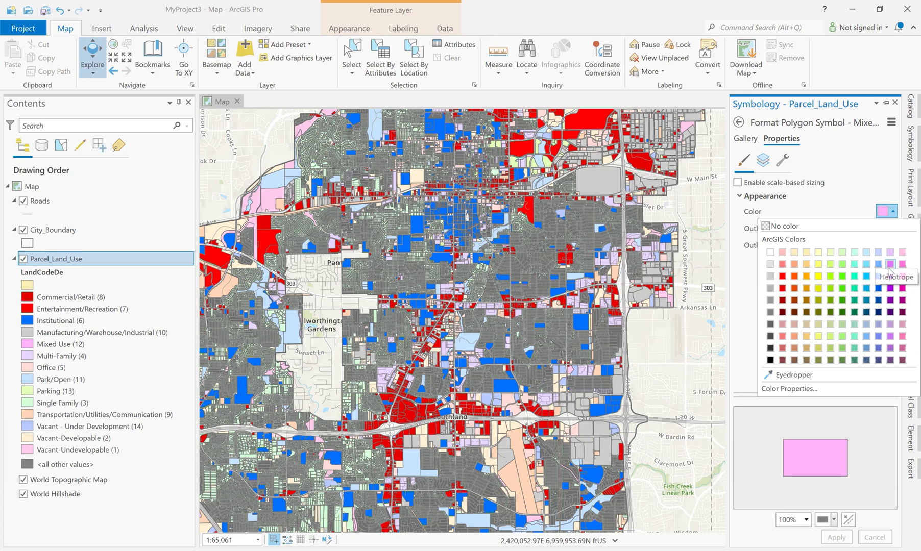
click(891, 266)
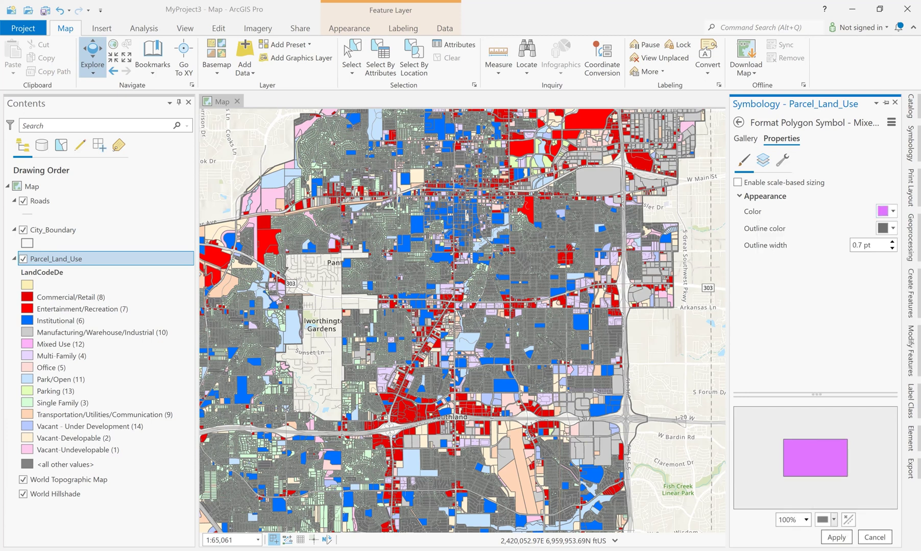
click(827, 538)
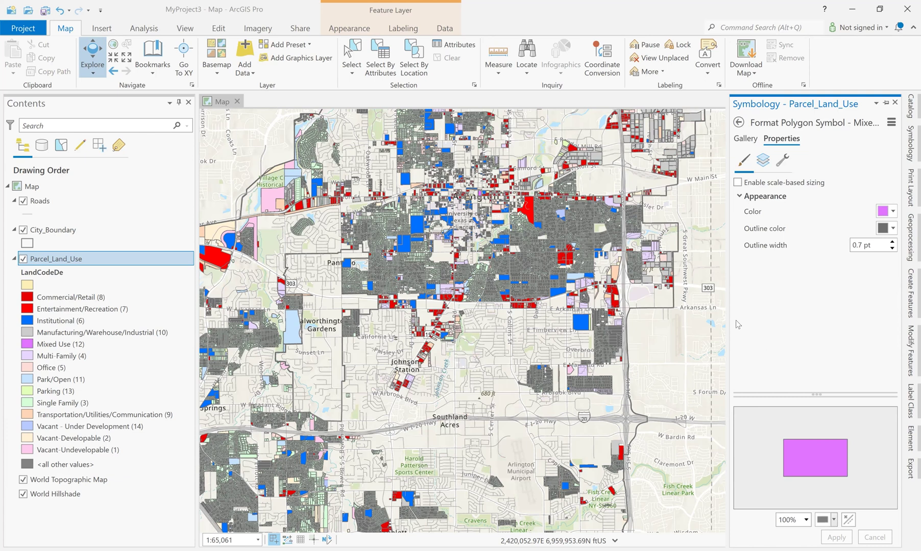
click(739, 125)
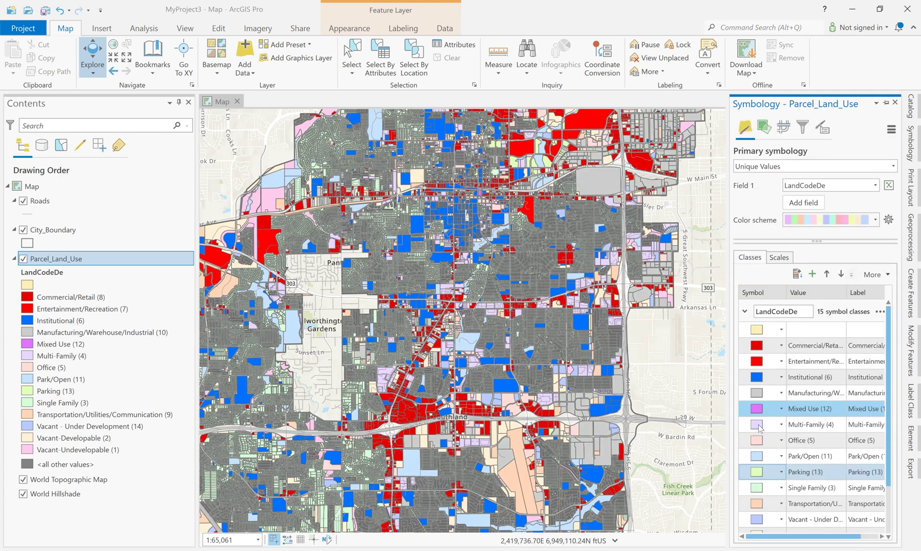
Color the Multi-Family (4) parcel class orange and the Single Family (3) class bright yellow.
click(758, 424)
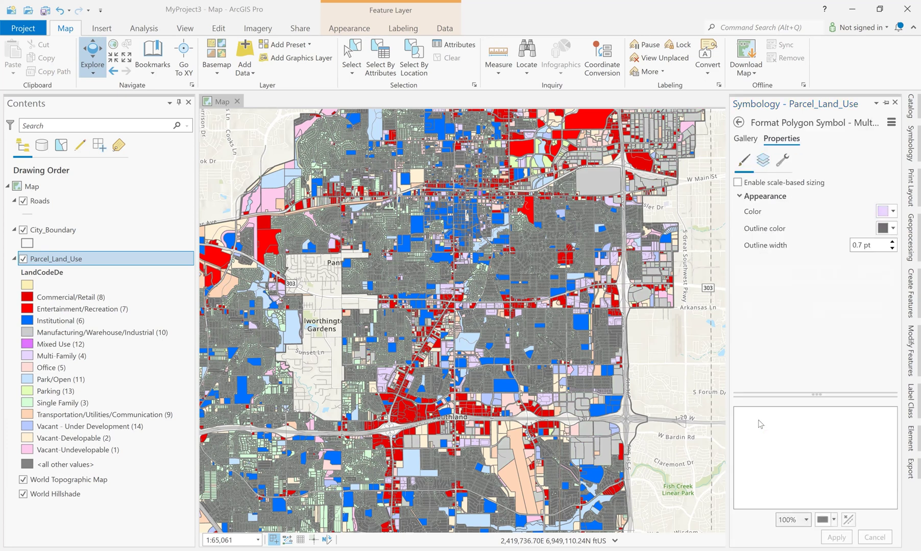
click(892, 215)
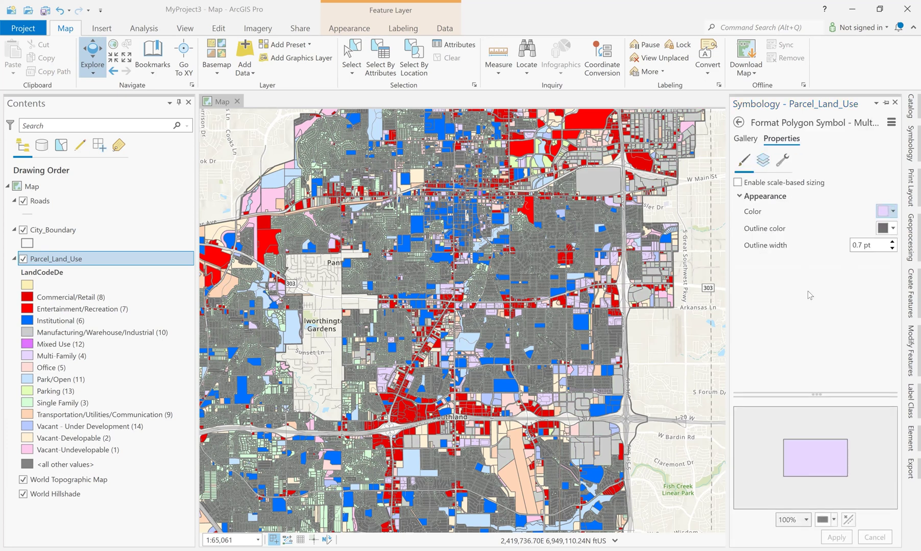
click(805, 281)
click(836, 537)
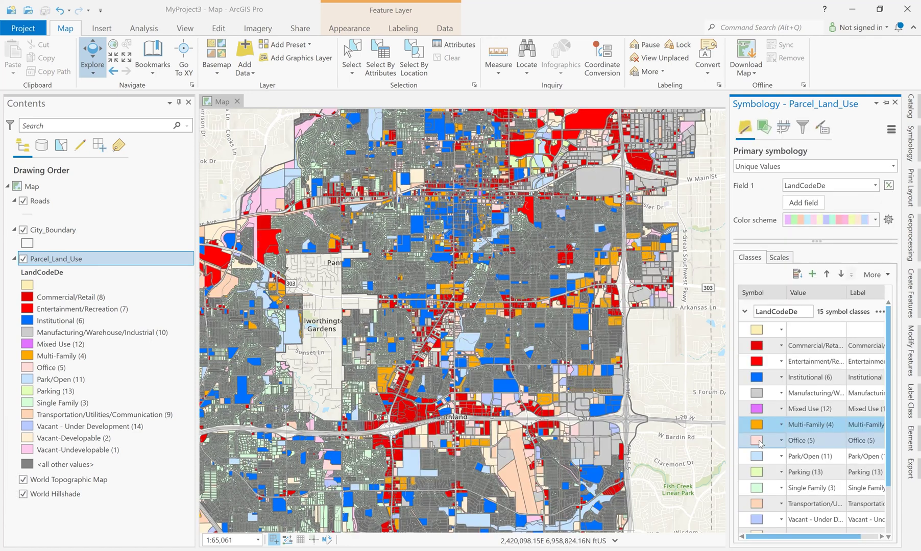
click(756, 488)
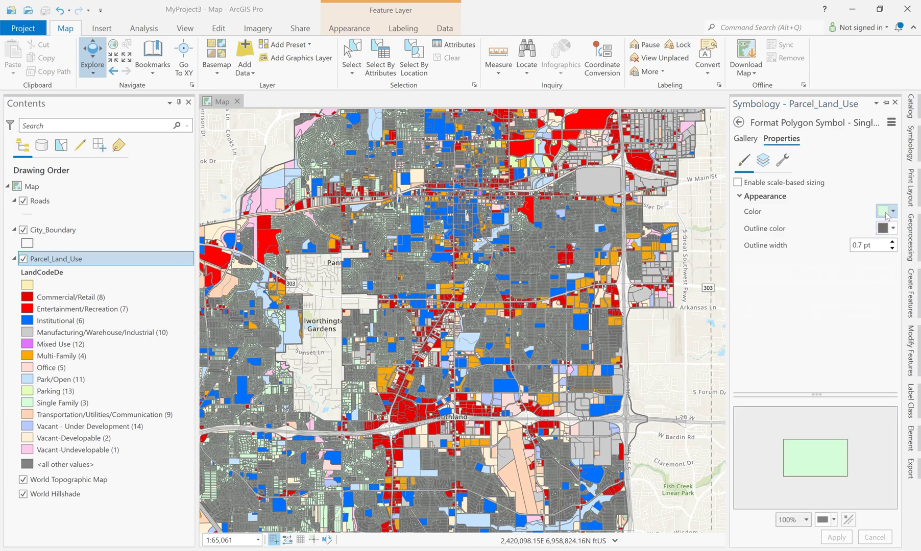
click(894, 214)
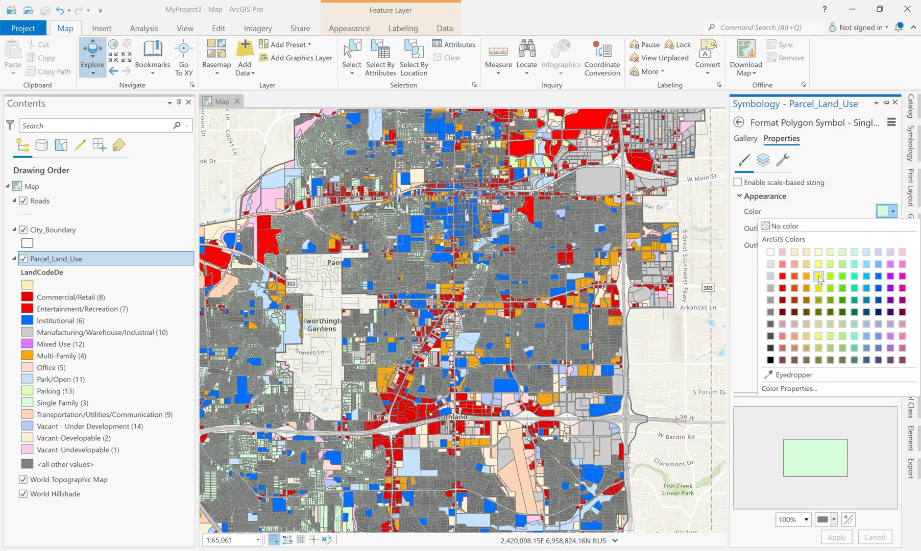
click(820, 280)
click(836, 537)
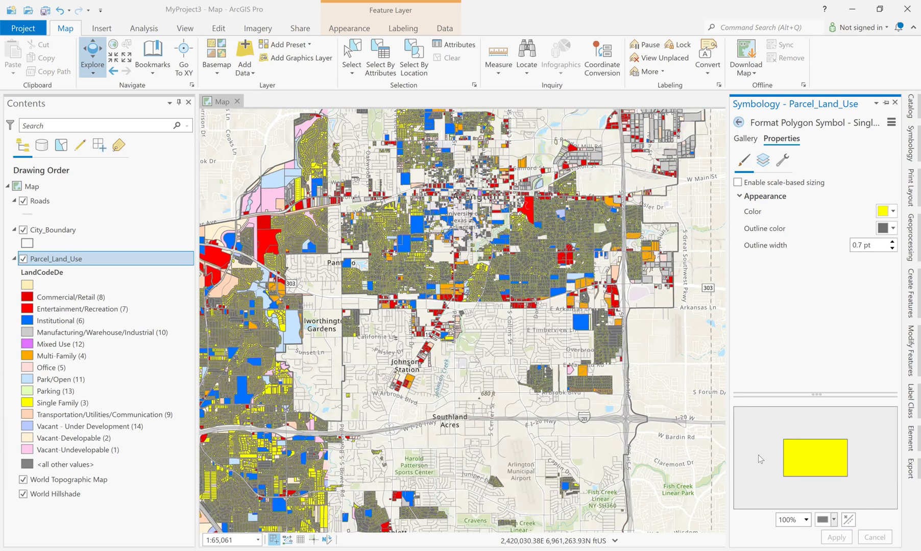
Color the Park/Open (11) parcel class a medium-dark leaf green.
click(893, 213)
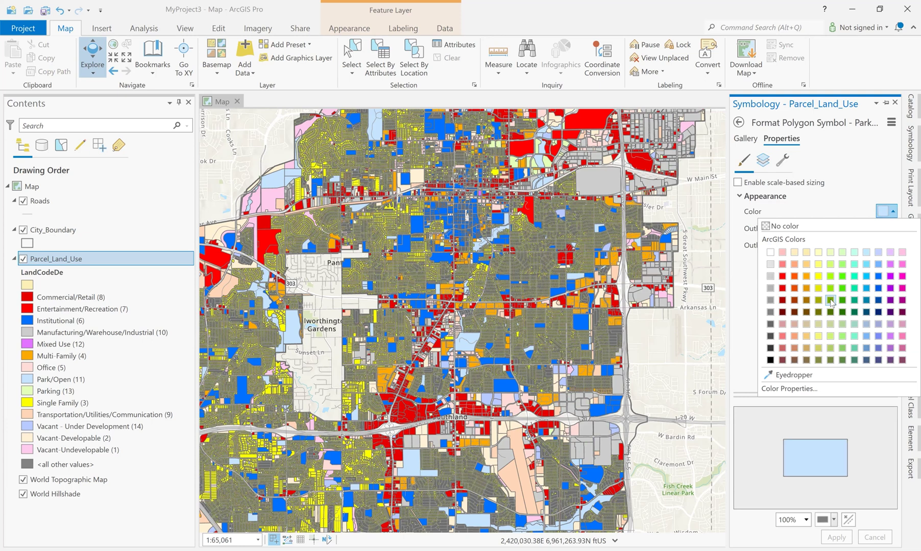
click(830, 300)
click(835, 537)
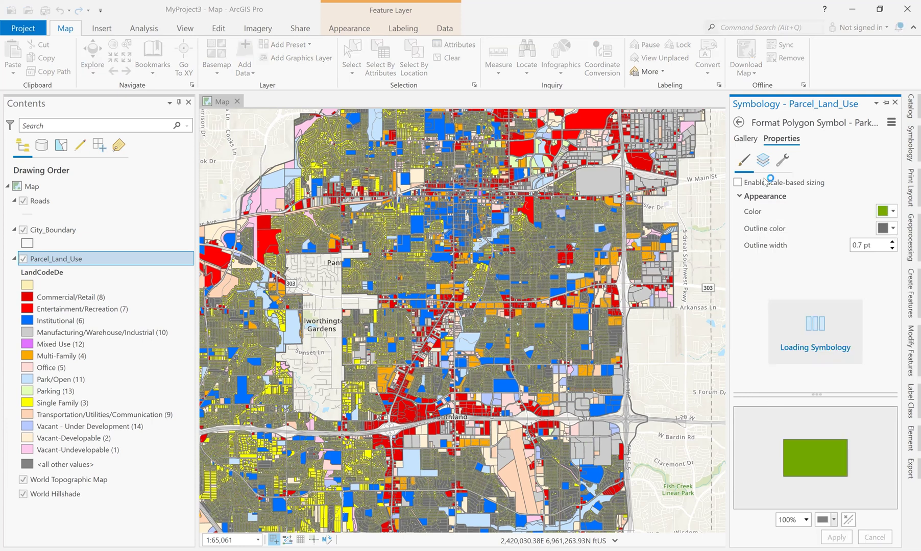
click(739, 123)
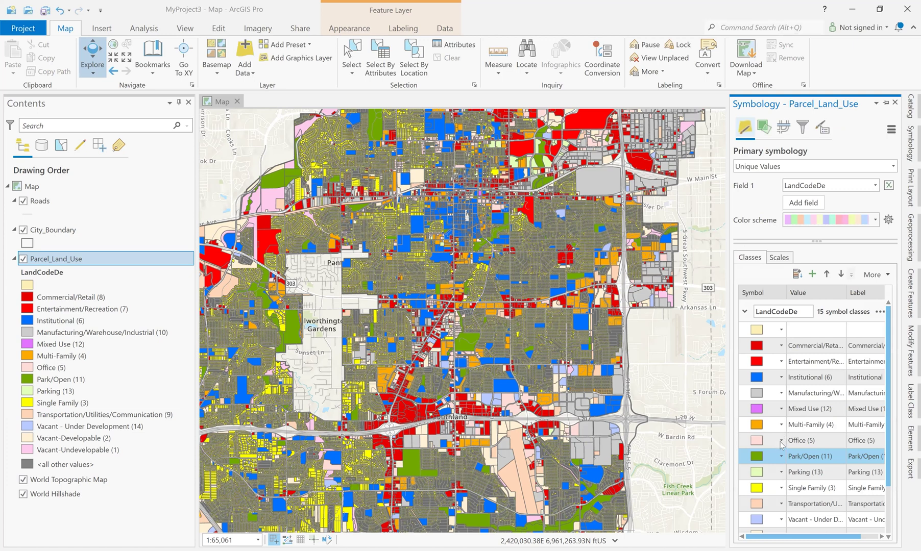
Color the Office (5) parcel class light red, a paler shade than the Commercial/Retail class.
click(757, 441)
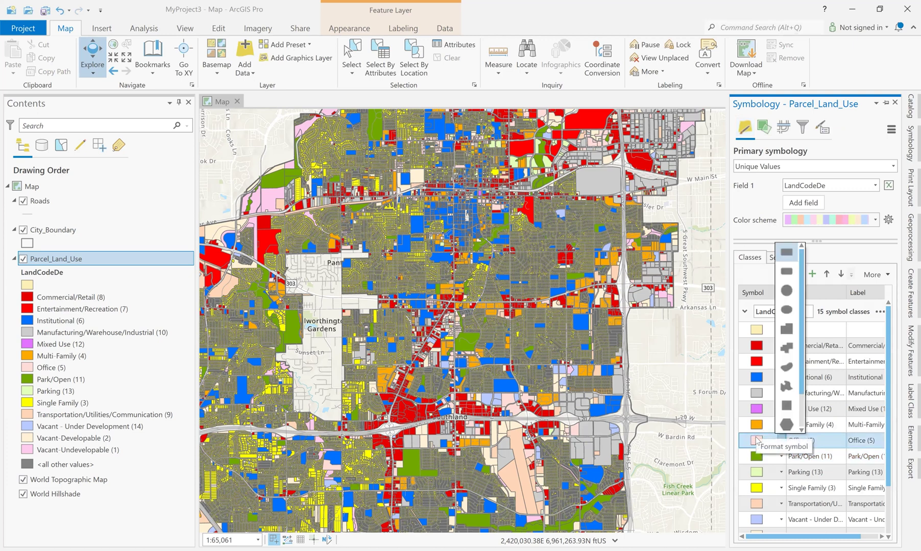
click(758, 441)
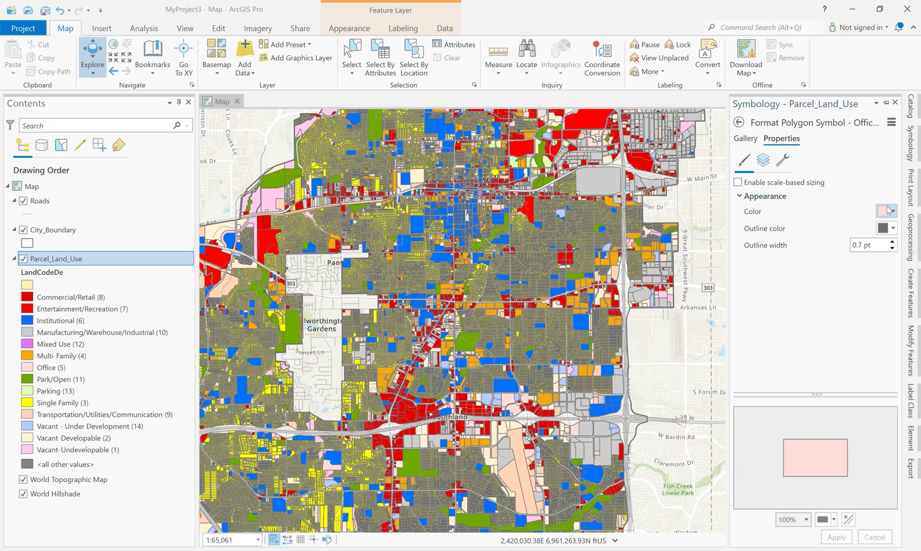
click(888, 211)
click(782, 263)
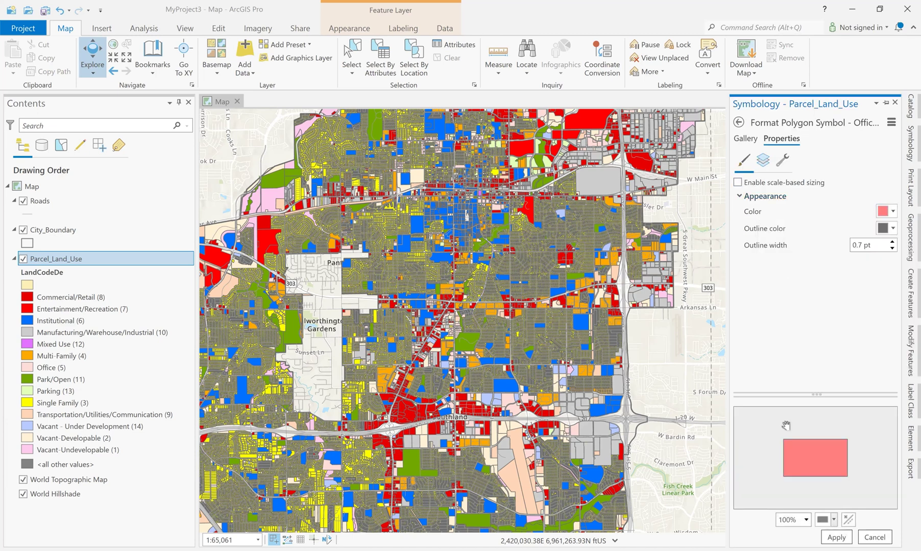
click(836, 537)
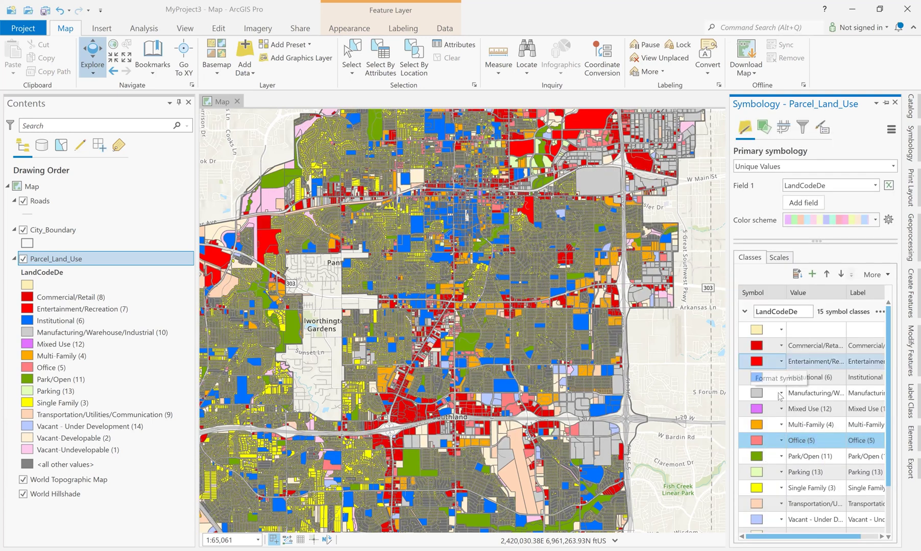
Color the Parking (13) and Transportation/Utilities/Communication (9) parcel classes the same very light gray.
click(765, 478)
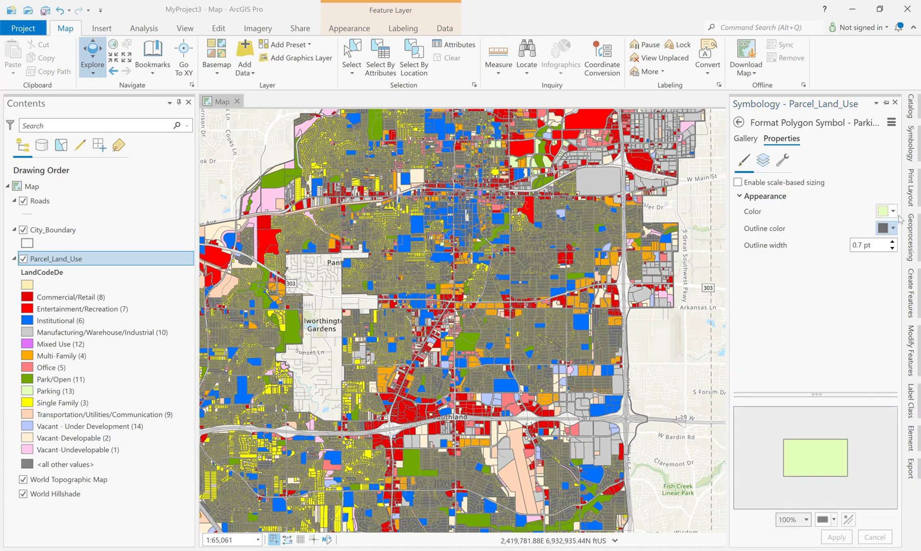
click(891, 213)
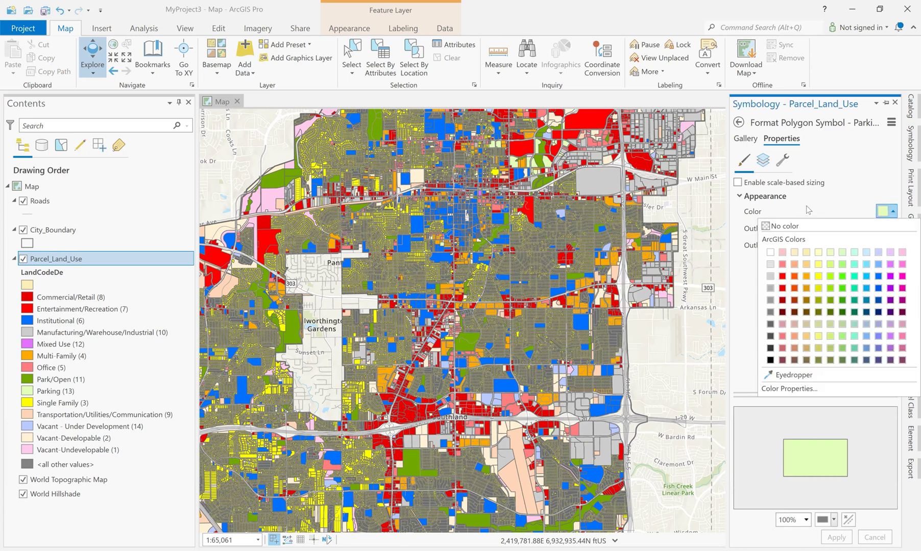
click(771, 264)
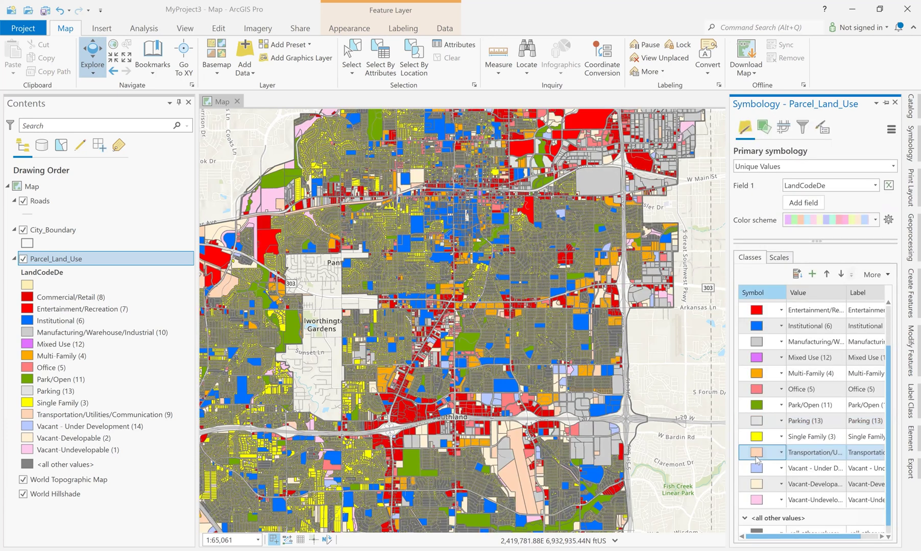
click(758, 460)
click(892, 212)
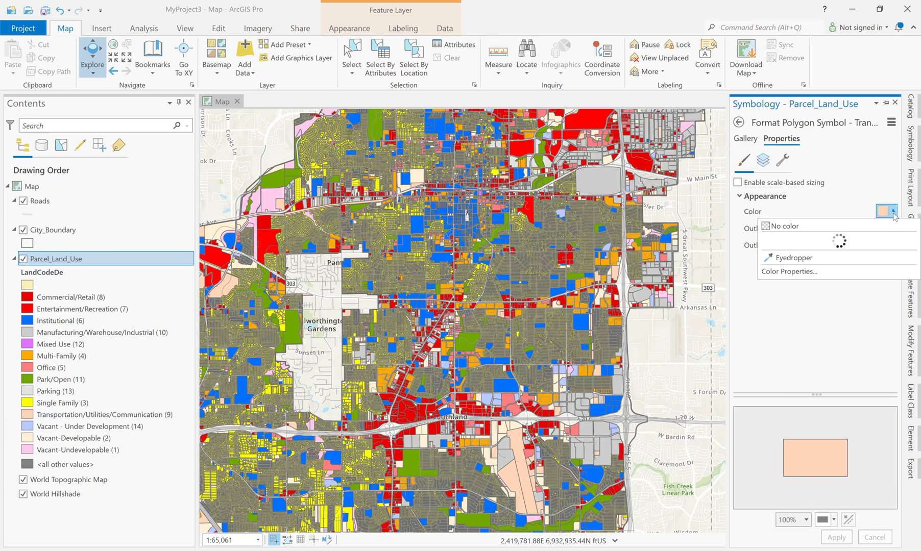
click(770, 265)
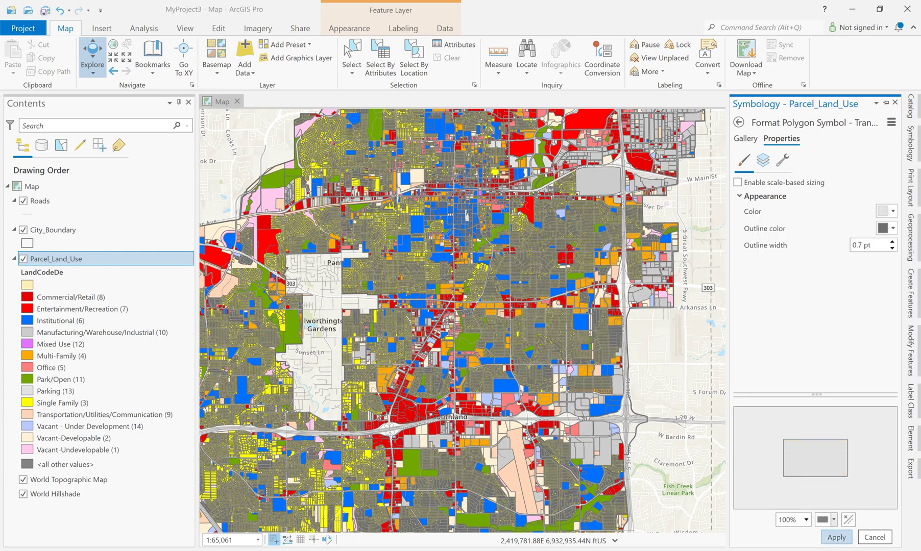
click(836, 537)
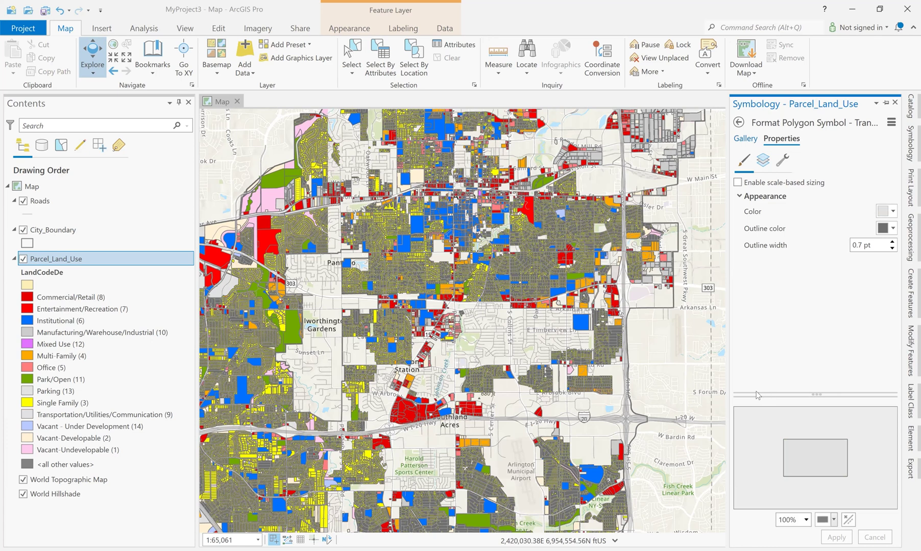
click(739, 122)
Color the Manufacturing/Warehouse/Industrial (10) parcel class a darker medium gray.
click(782, 368)
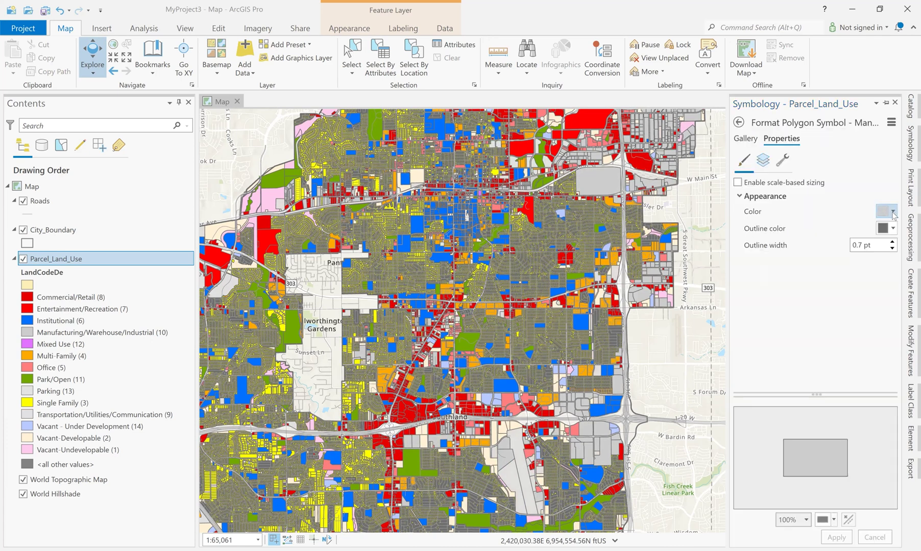
click(893, 214)
click(770, 303)
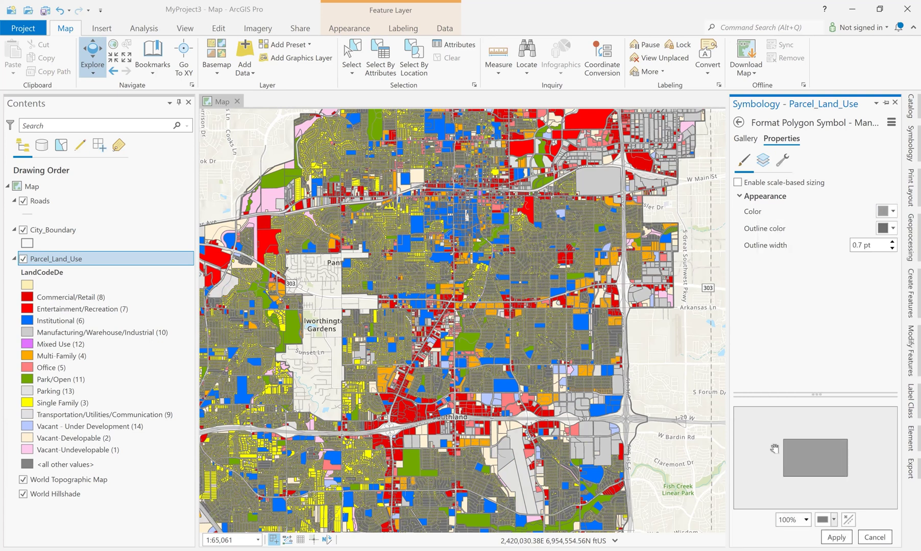
click(836, 537)
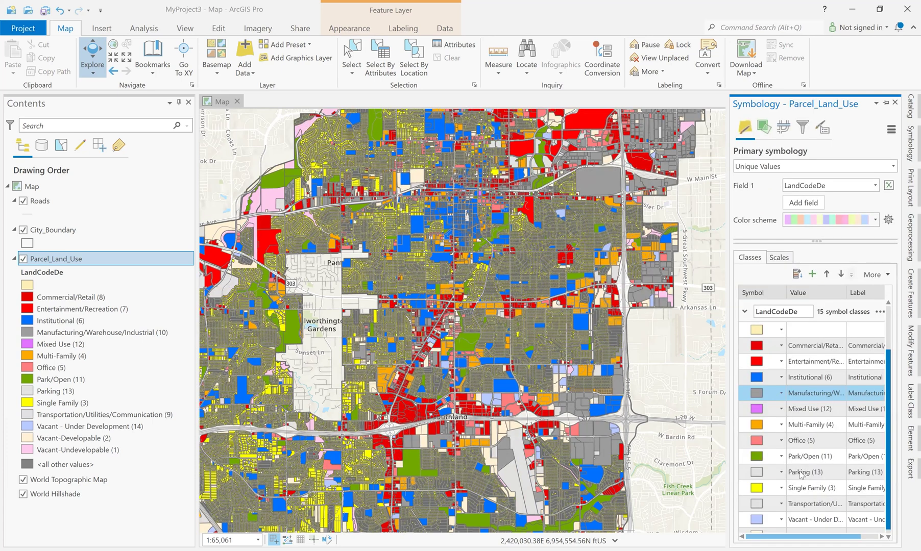
Remove the <all other values> class from the Parcel_Land_Use unique values.
scroll(775, 479, down, 2)
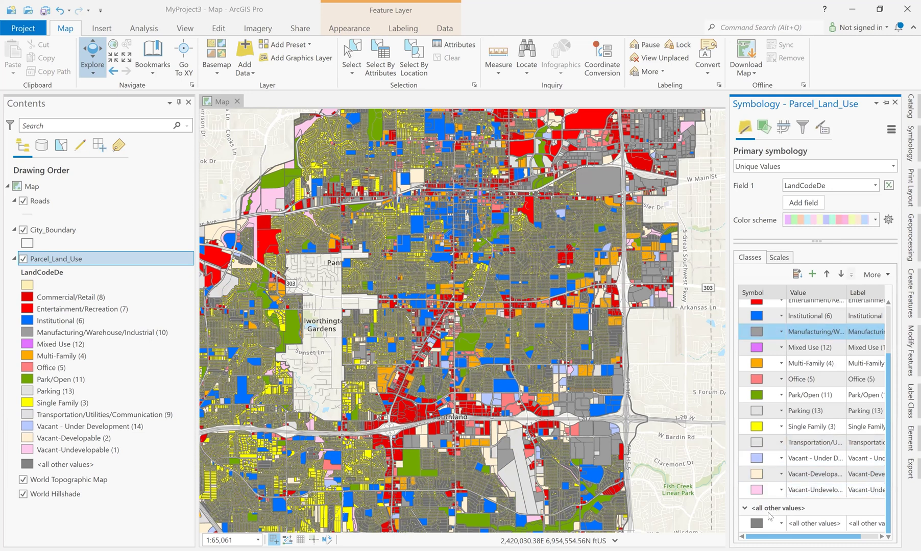
click(769, 523)
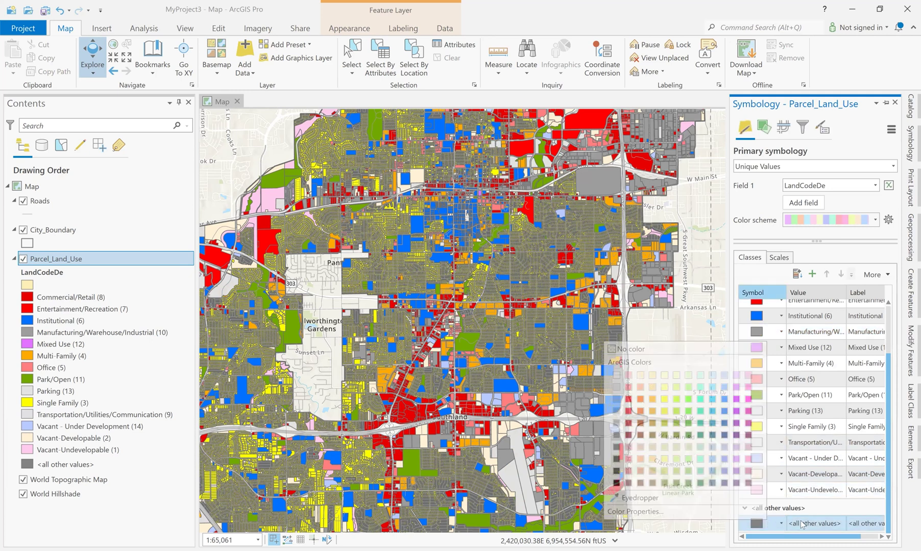
right_click(802, 524)
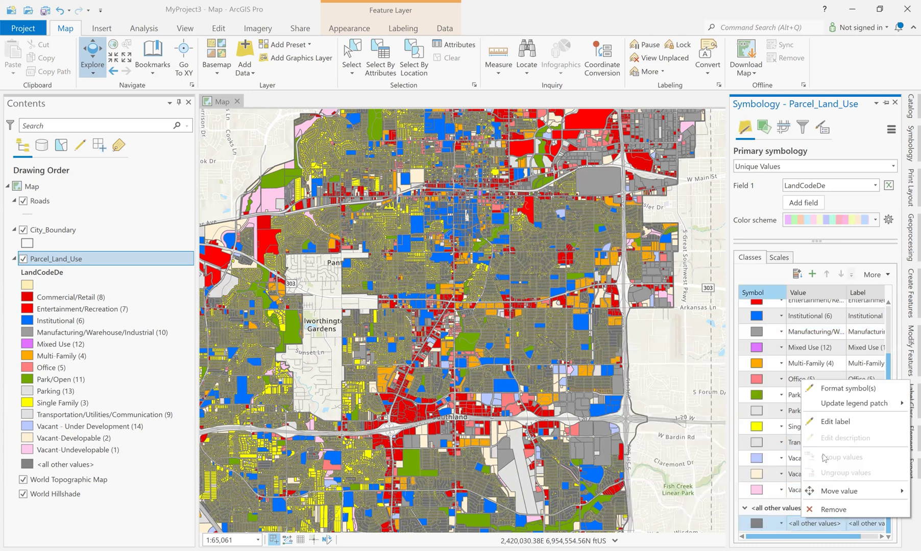
click(840, 509)
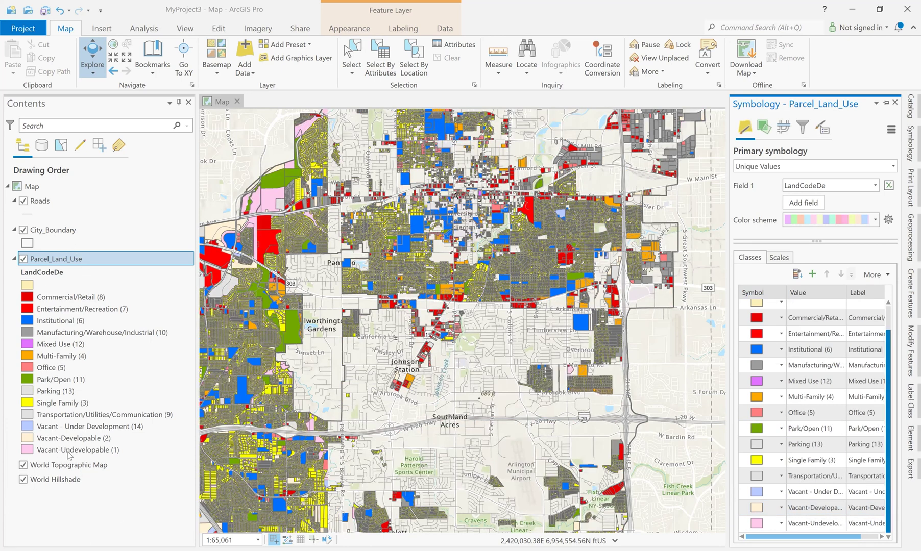
Remove the blank, unlabeled class from the Parcel_Land_Use unique values and save the project.
scroll(812, 357, up, 1)
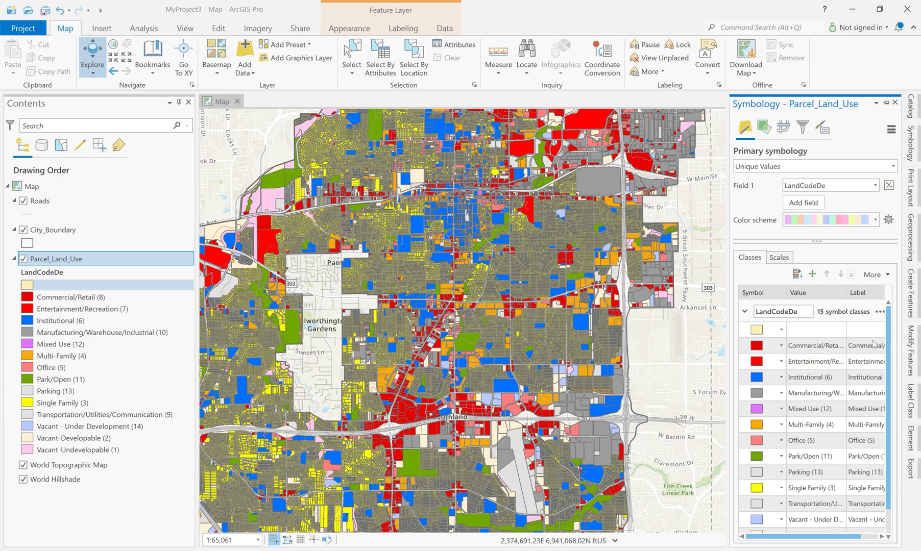
click(813, 333)
right_click(813, 334)
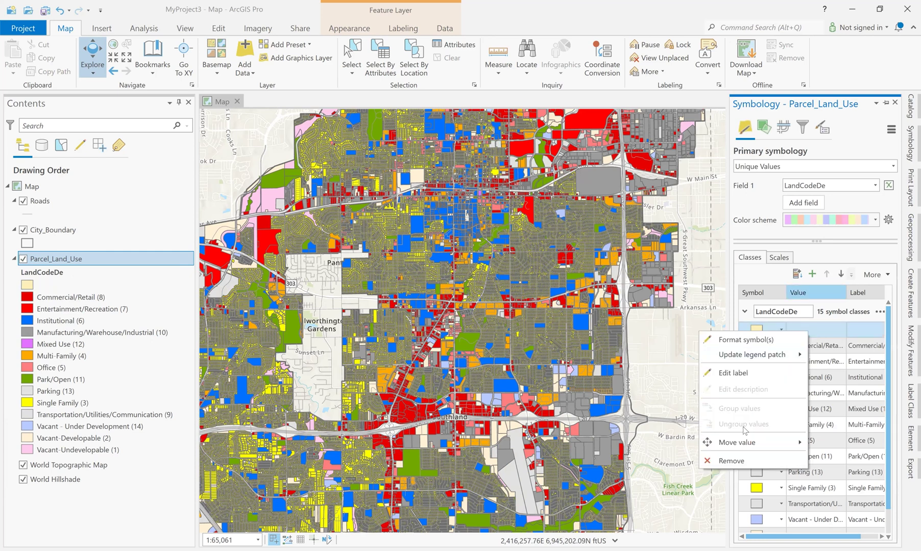
click(732, 461)
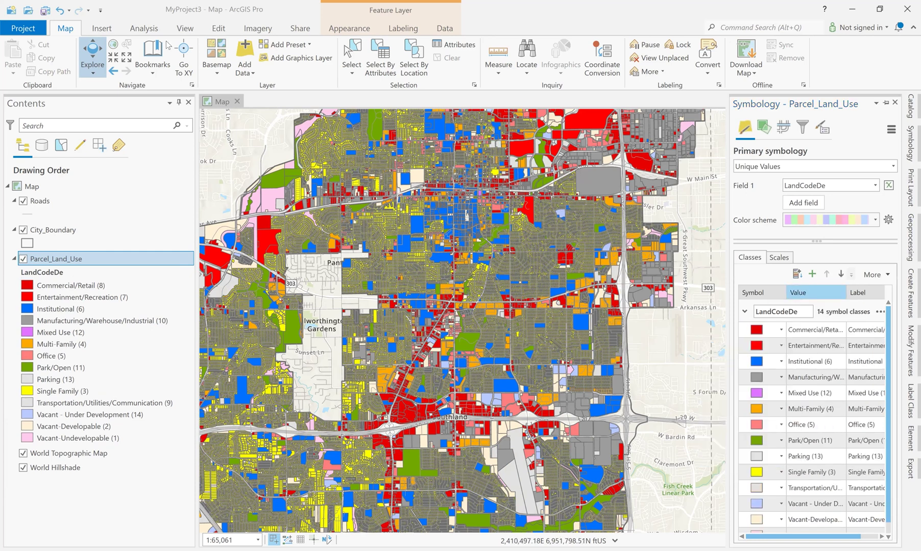
click(45, 10)
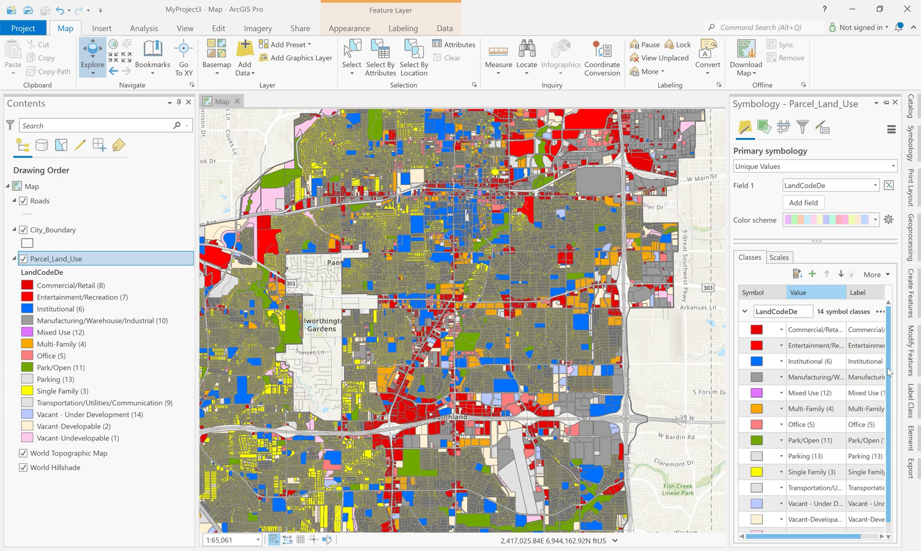
Color the Vacant - Under Development (14) parcel class light green and apply the change.
scroll(848, 439, down, 1)
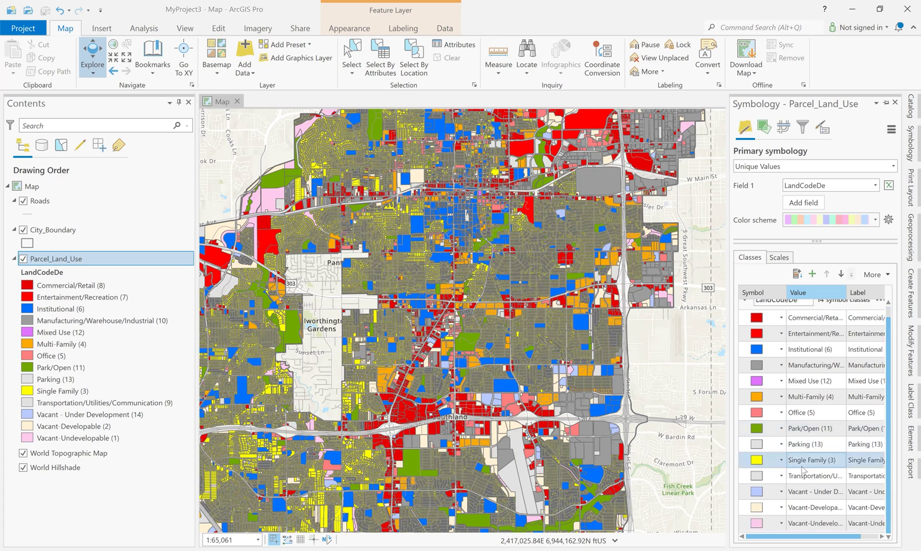
click(780, 492)
click(754, 493)
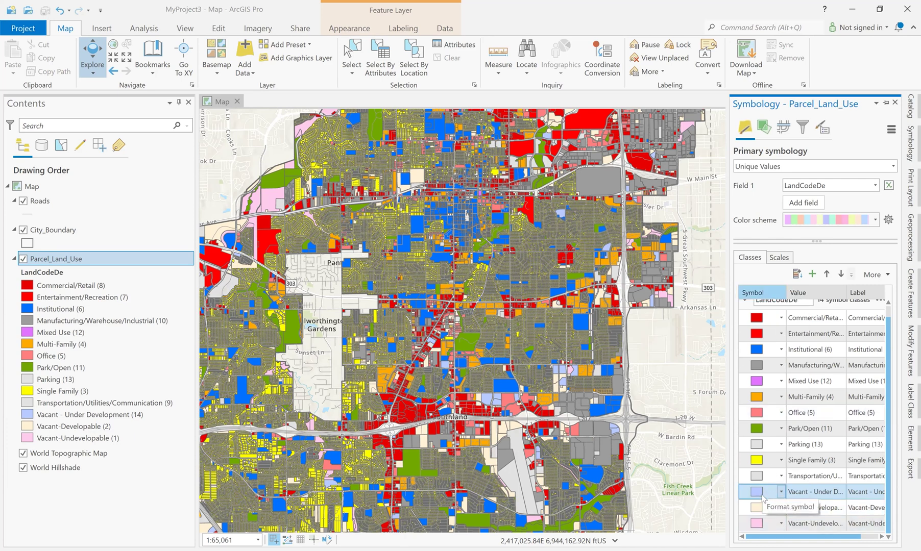
click(762, 496)
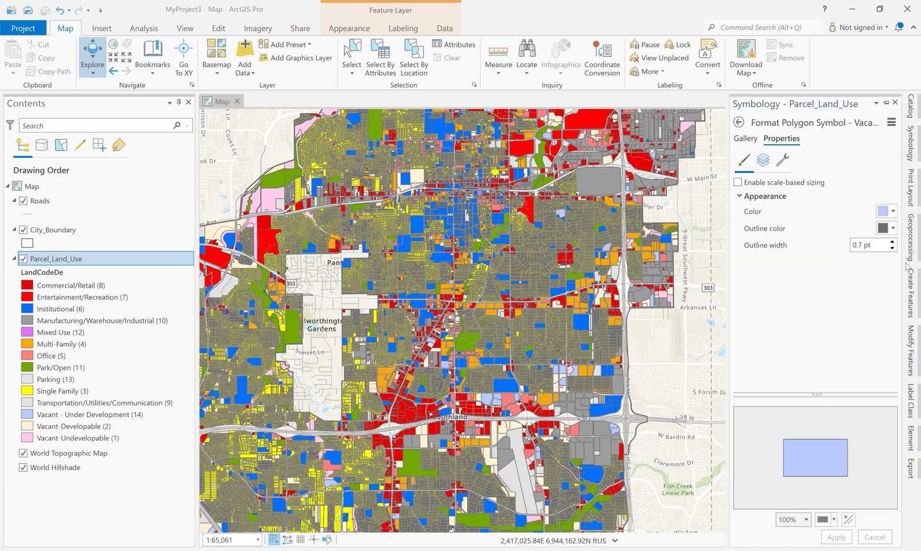
click(889, 212)
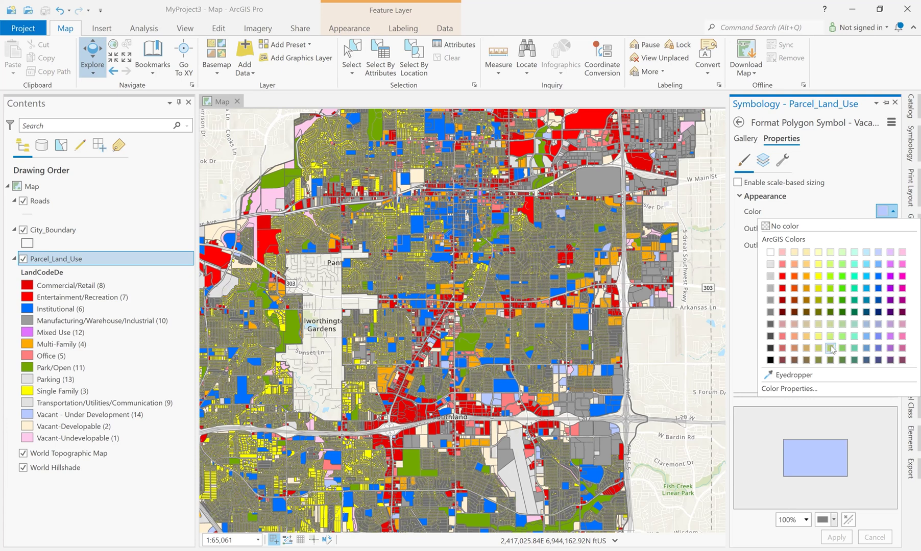
click(831, 338)
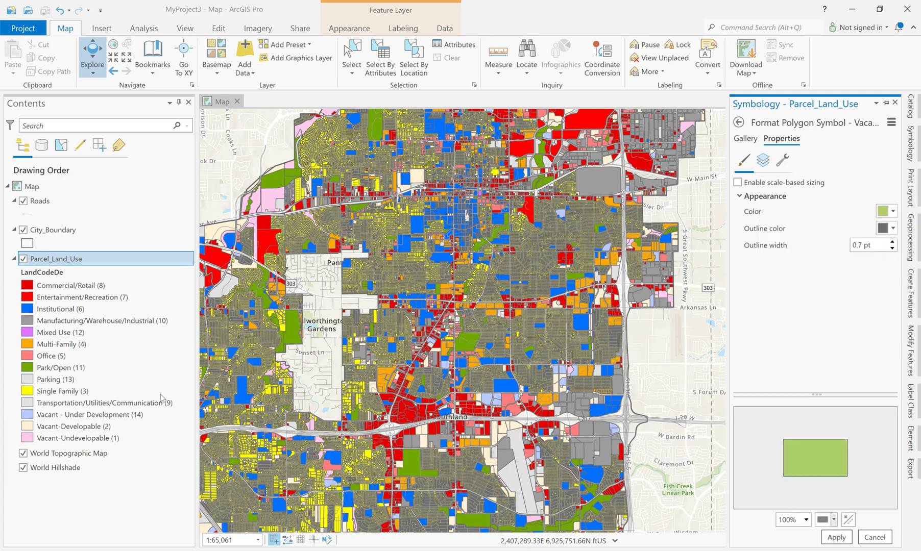
click(28, 428)
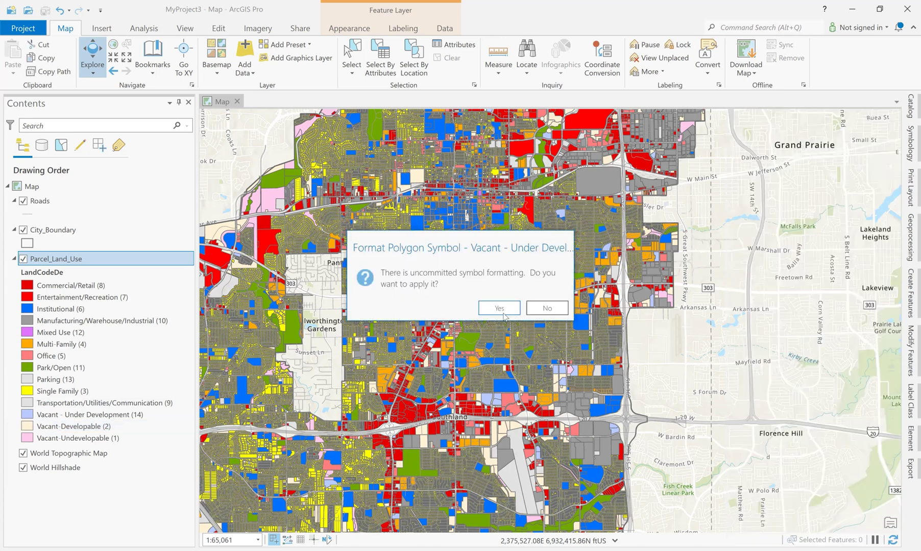
click(498, 310)
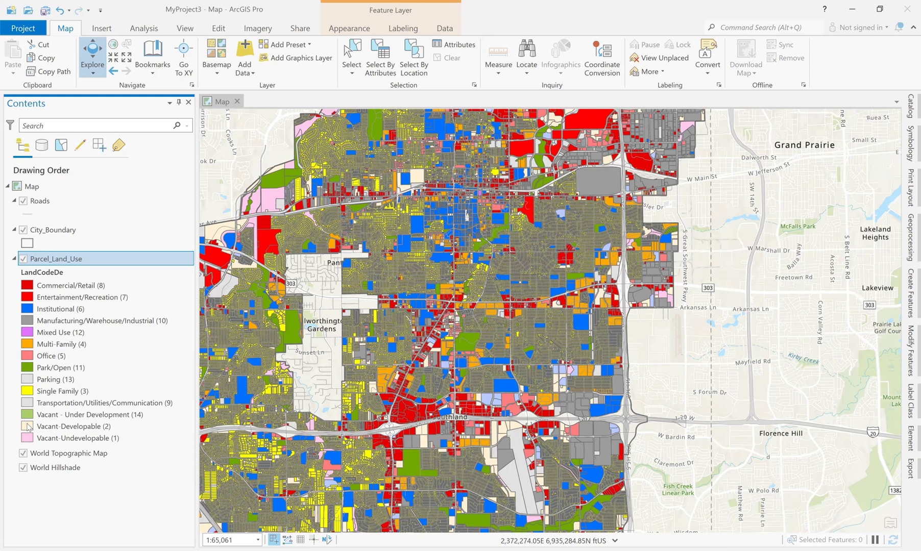
Give the Vacant-Developable (2) and Vacant-Undevelopable (1) classes the same light green, and save the project.
click(28, 428)
right_click(28, 428)
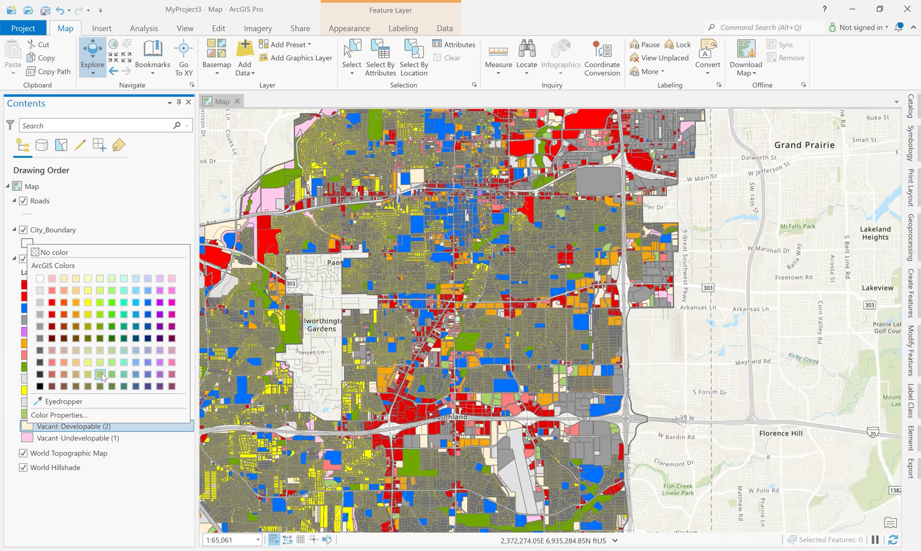
click(100, 374)
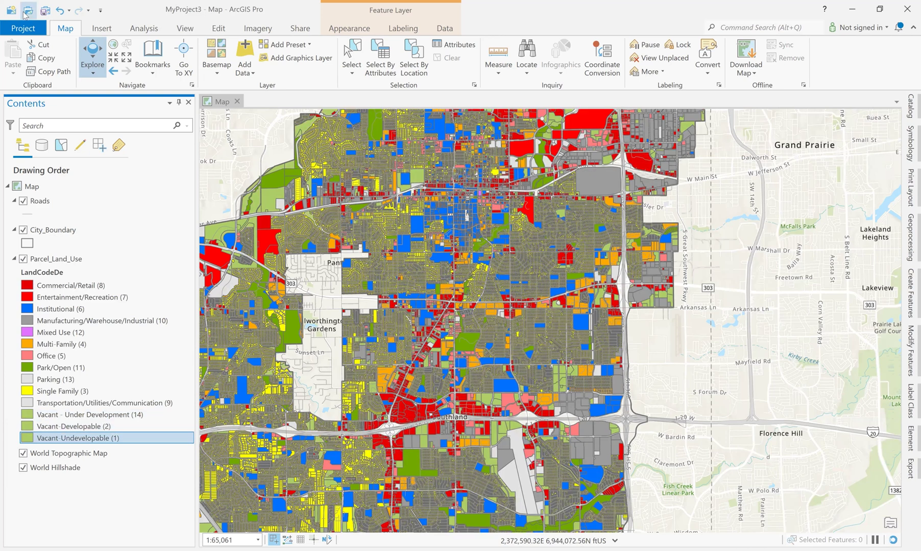
click(44, 14)
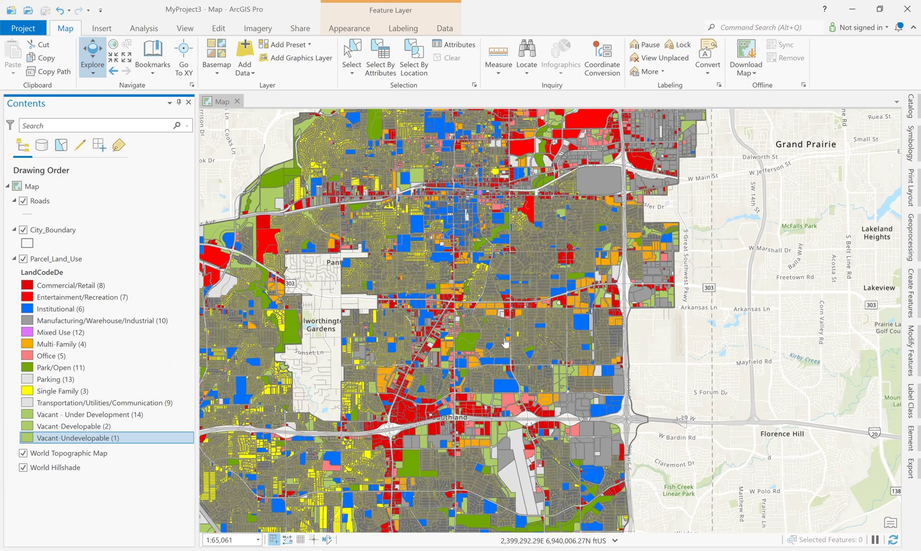
Set the outline of the Commercial/Retail (8) parcel class to No color and apply it.
scroll(505, 342, up, 3)
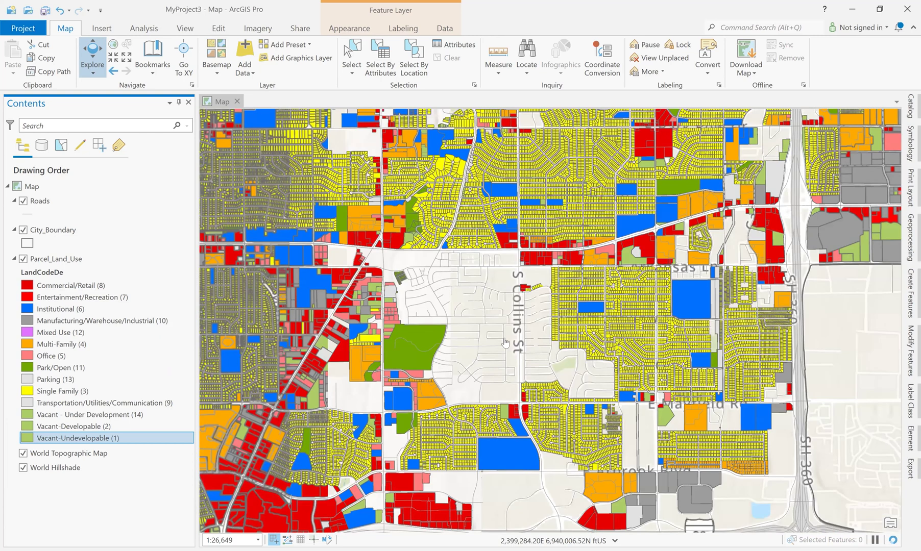
right_click(26, 288)
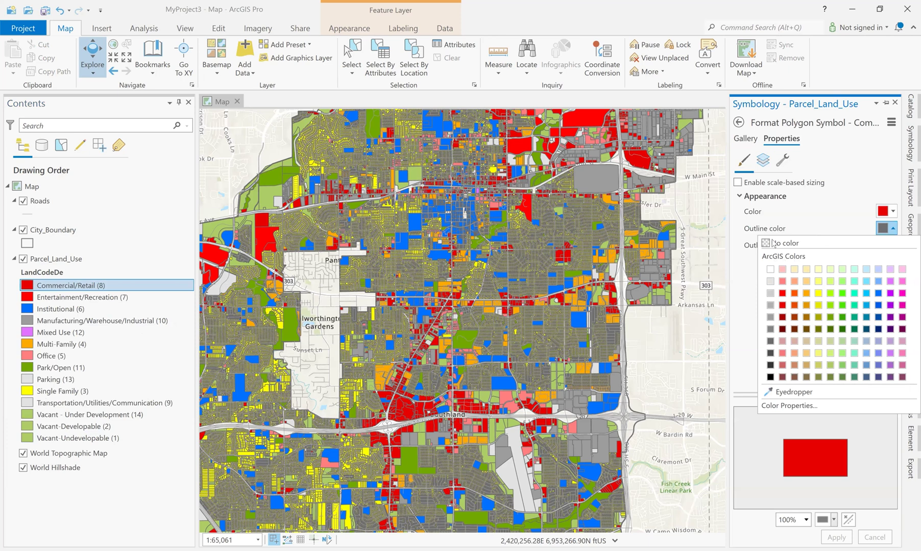
click(773, 244)
click(836, 537)
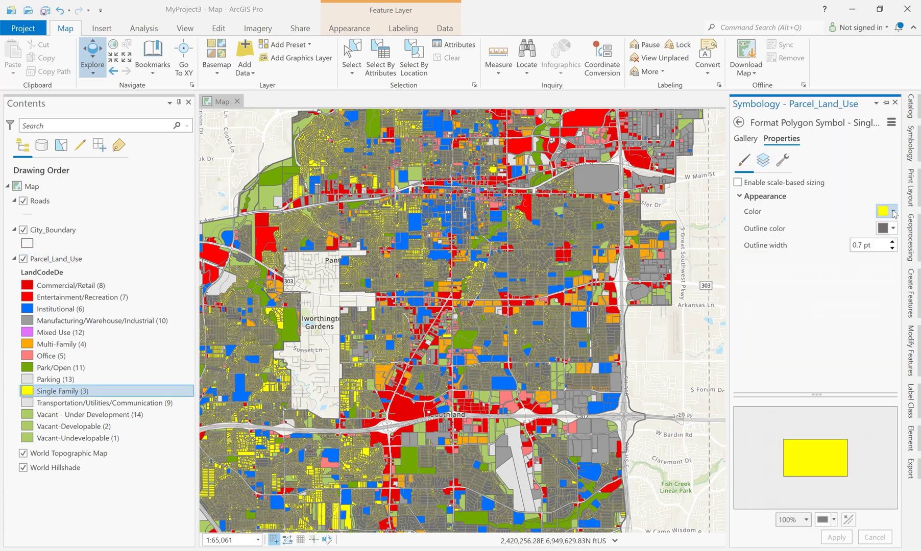
Set the outline of the Single Family (3) parcel class to No color.
click(893, 214)
click(838, 201)
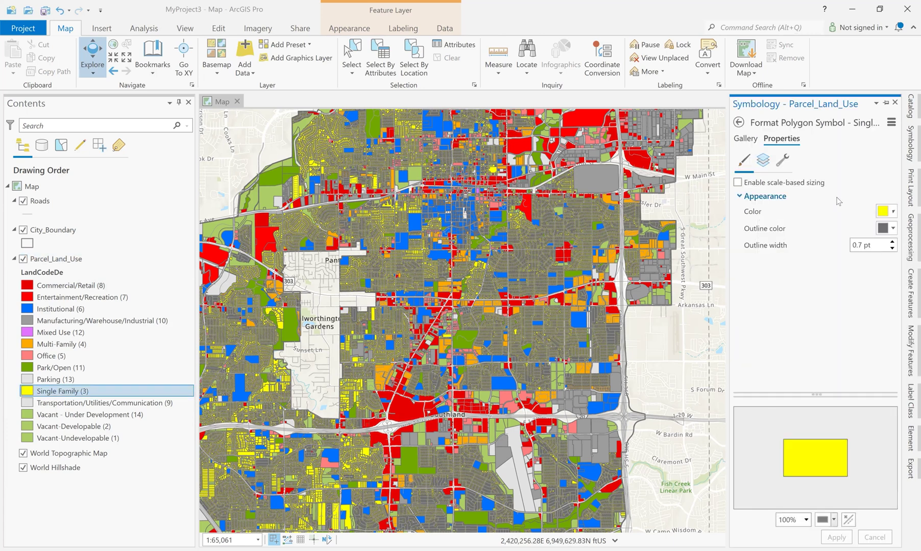
click(892, 228)
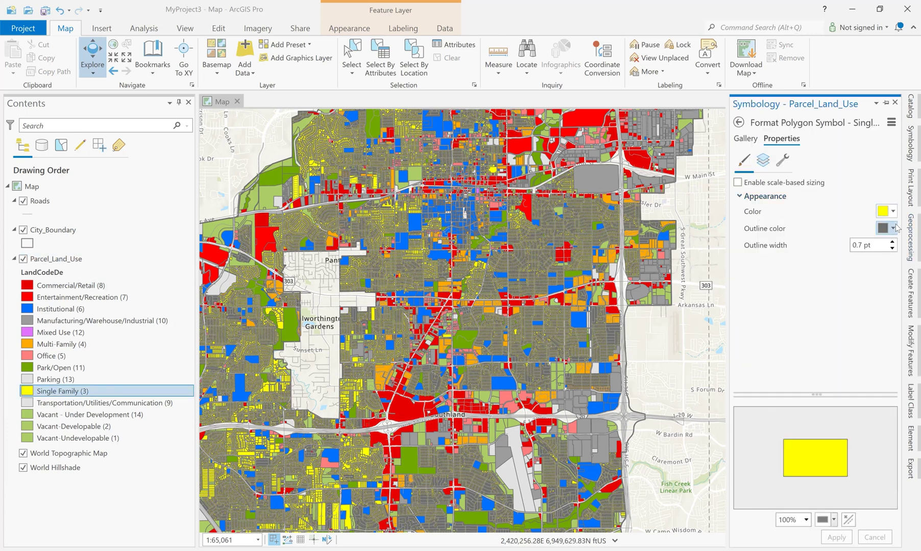
click(791, 246)
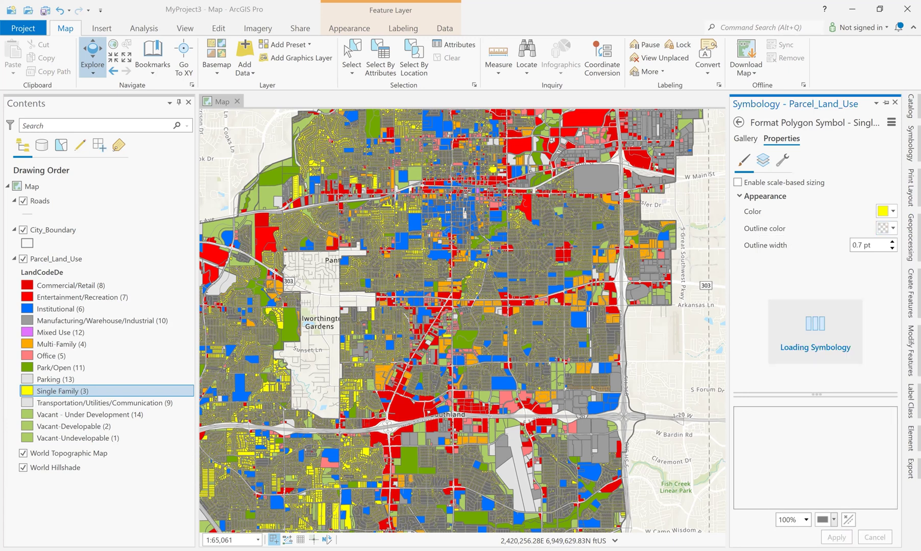
click(56, 259)
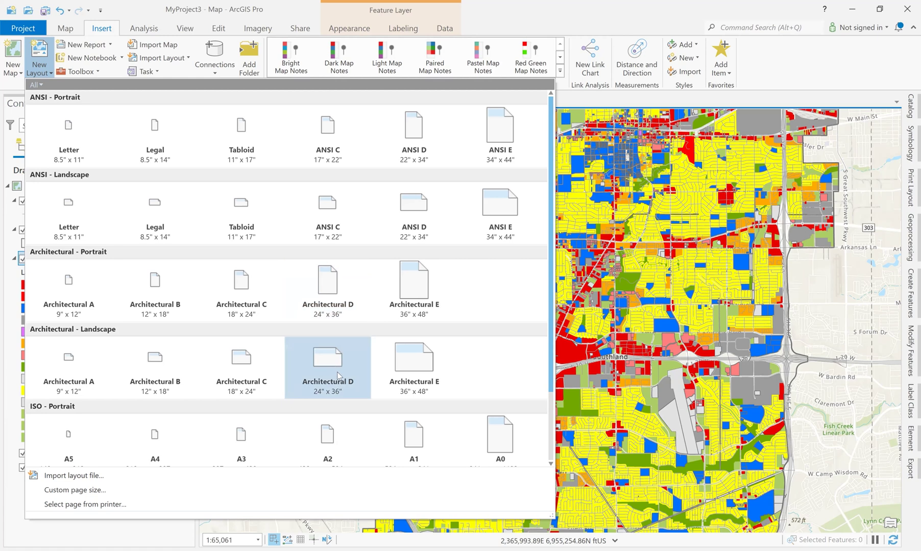
Create a new portrait layout with the Architectural D page size, 24" x 36".
click(336, 298)
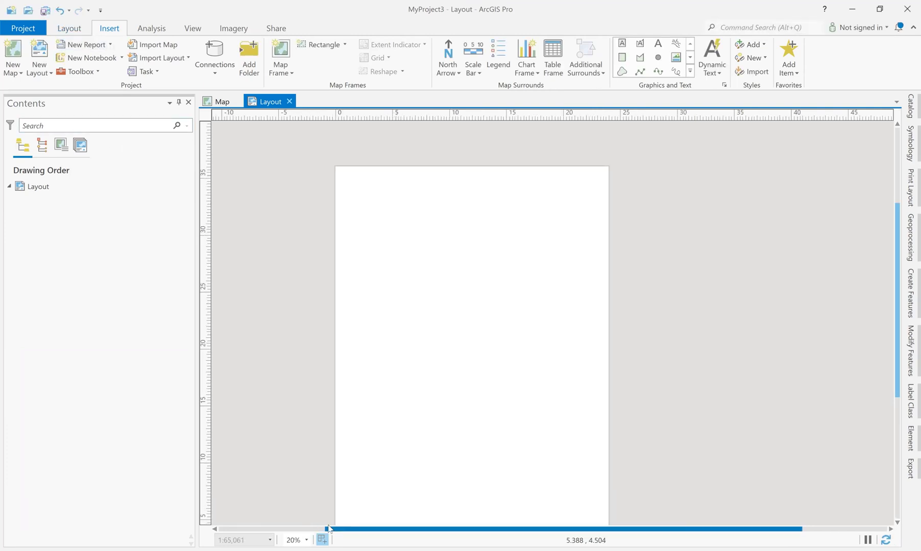
drag(328, 528, 329, 527)
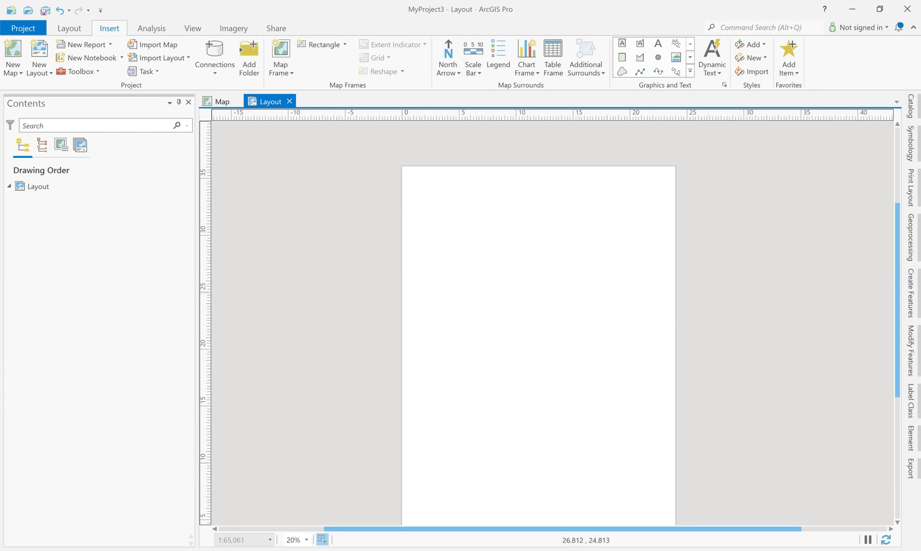
drag(898, 218, 898, 225)
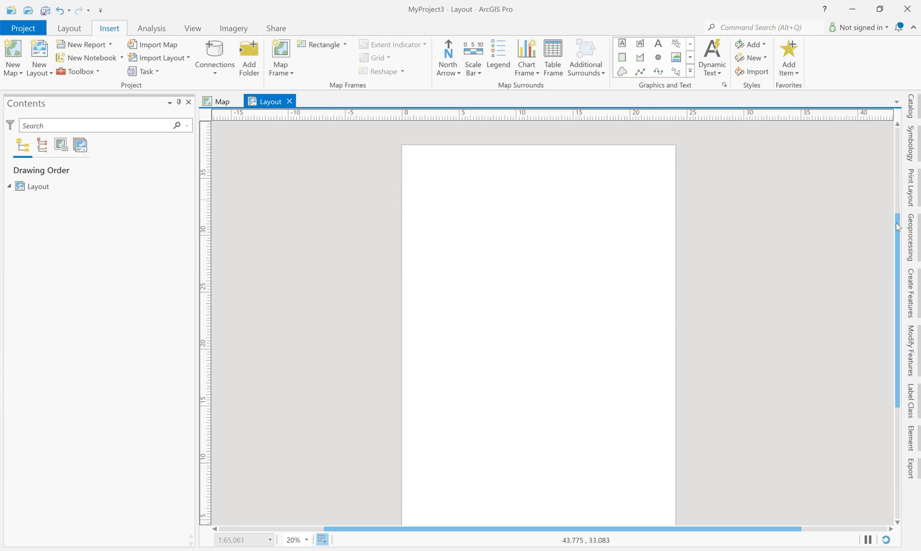
Insert a rectangular map frame of the 1:65,061 map view, about 23 by 30 inches, across the upper part of the page.
click(291, 74)
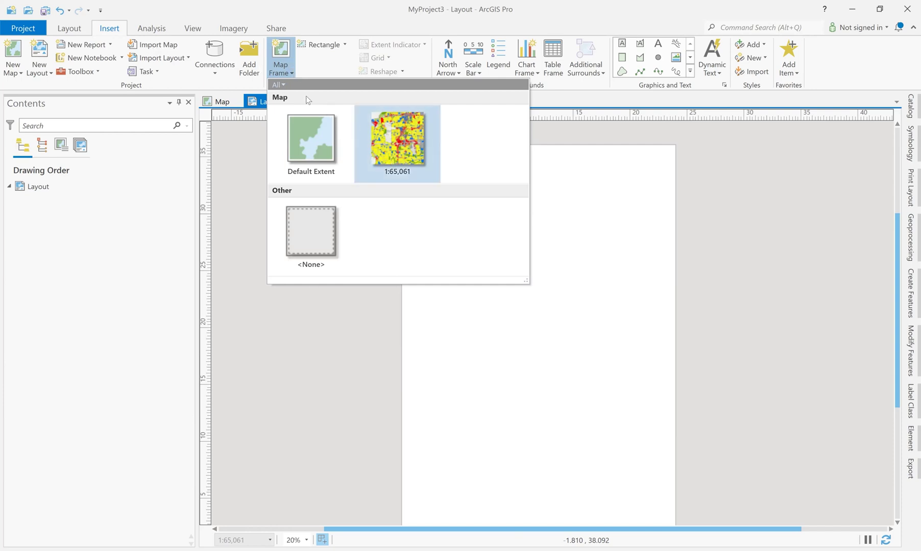
click(394, 139)
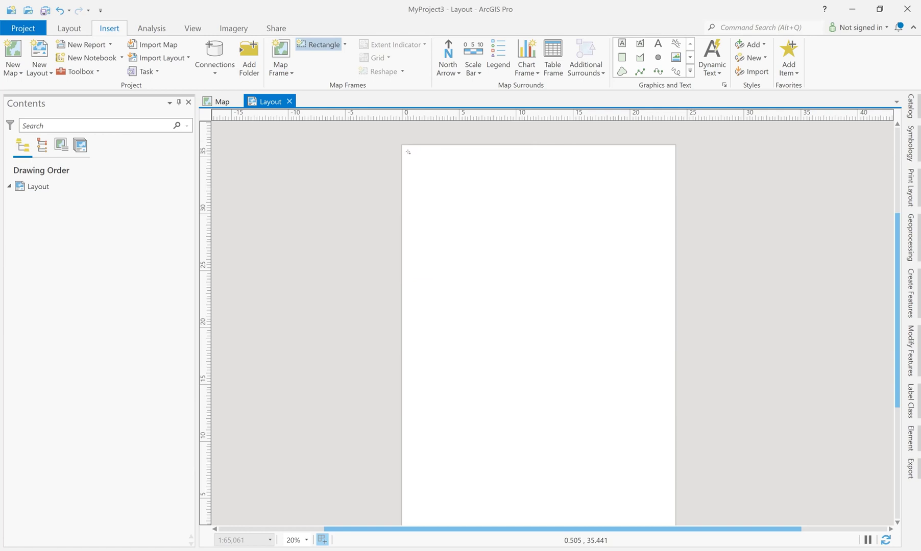
mouse_move(408, 151)
mouse_down()
mouse_move(542, 269)
mouse_move(565, 377)
mouse_move(635, 426)
mouse_move(671, 491)
mouse_up()
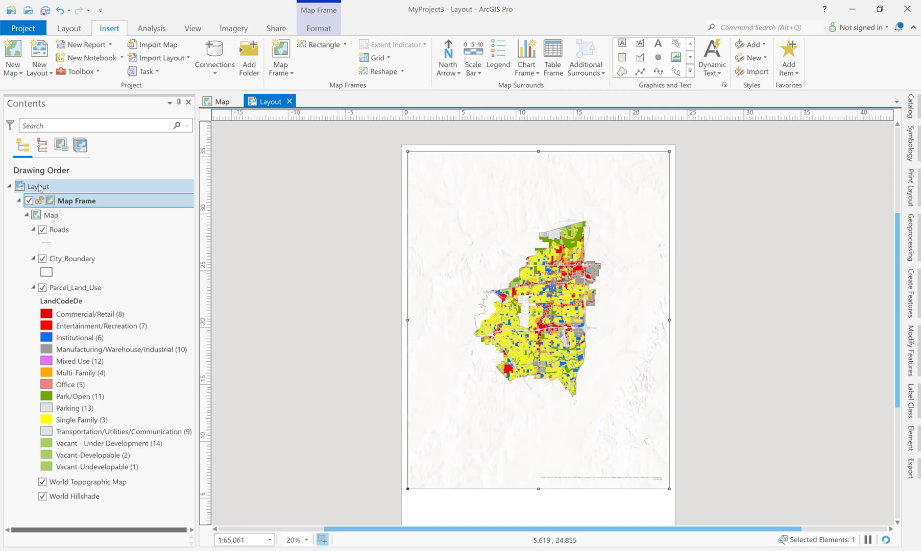
Check the map's coordinate system in its properties, return to the layout and save the project.
click(67, 202)
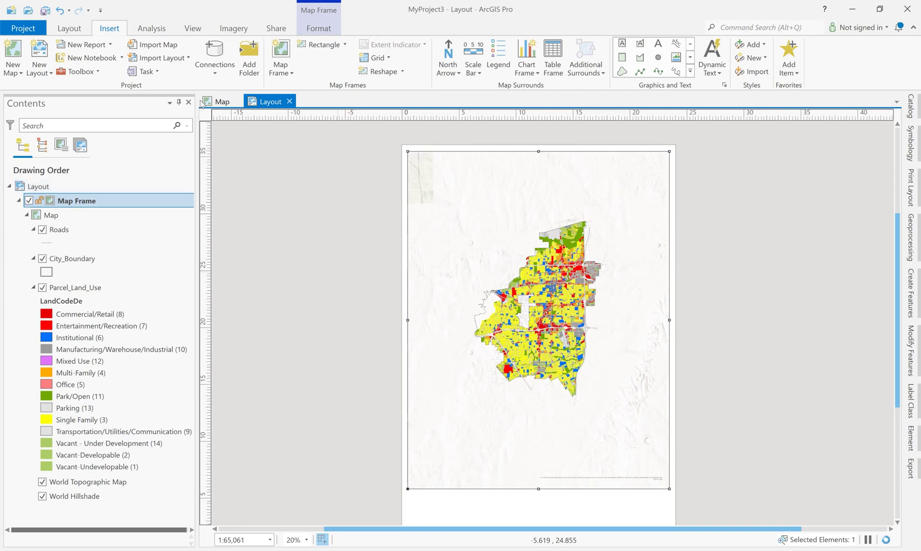
key(ctrl+Tab)
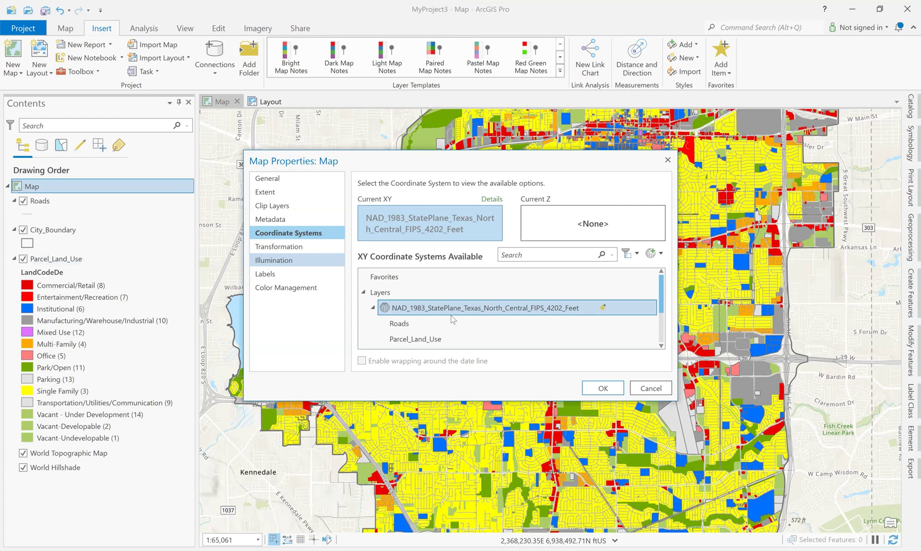
click(599, 389)
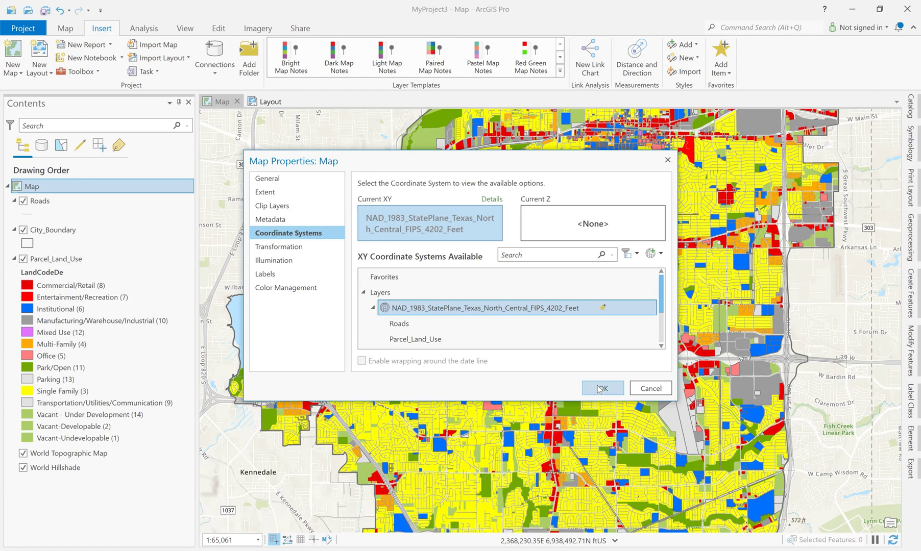
click(600, 389)
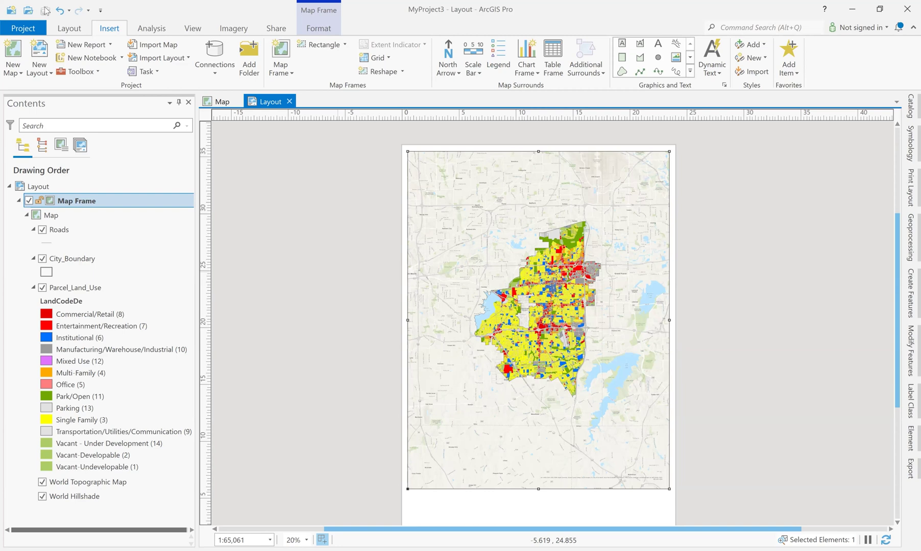
click(45, 10)
Try the map frame at a scale of 1:60,000 and at a much closer scale.
click(239, 540)
click(227, 540)
key(Delete)
key(Delete)
key(Delete)
key(Delete)
key(Delete)
text(0,000)
key(Return)
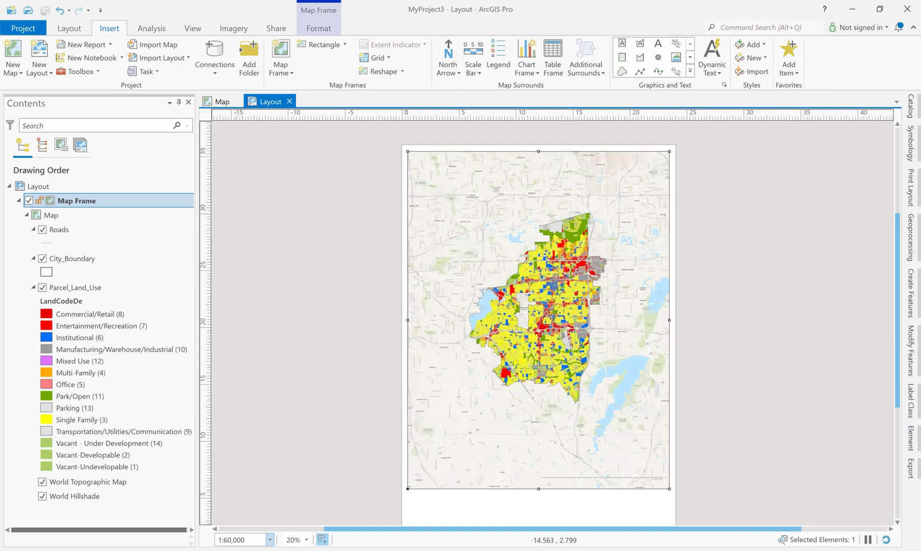
key(BackSpace)
key(BackSpace)
text(2)
key(Return)
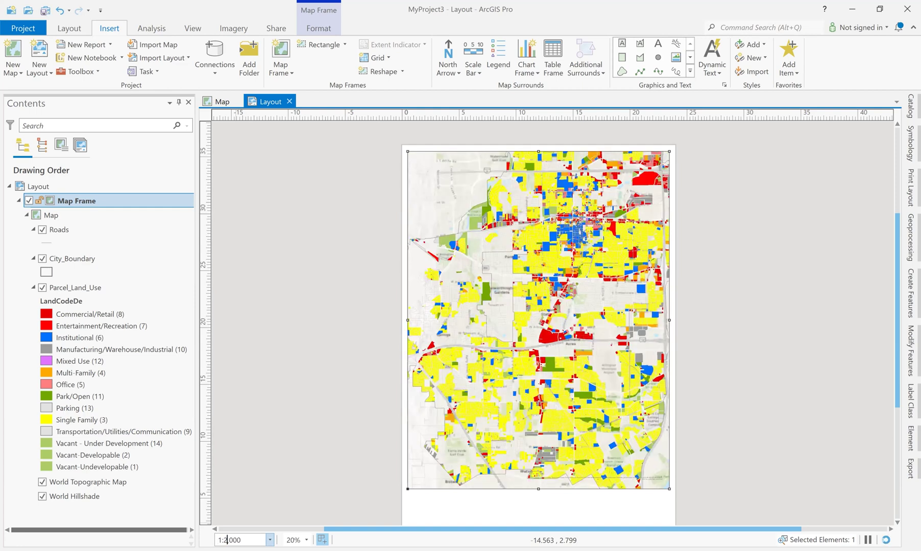
Set the map frame's scale to 1:36,000 and nudge the frame slightly down on the page.
key(BackSpace)
text(36)
key(Return)
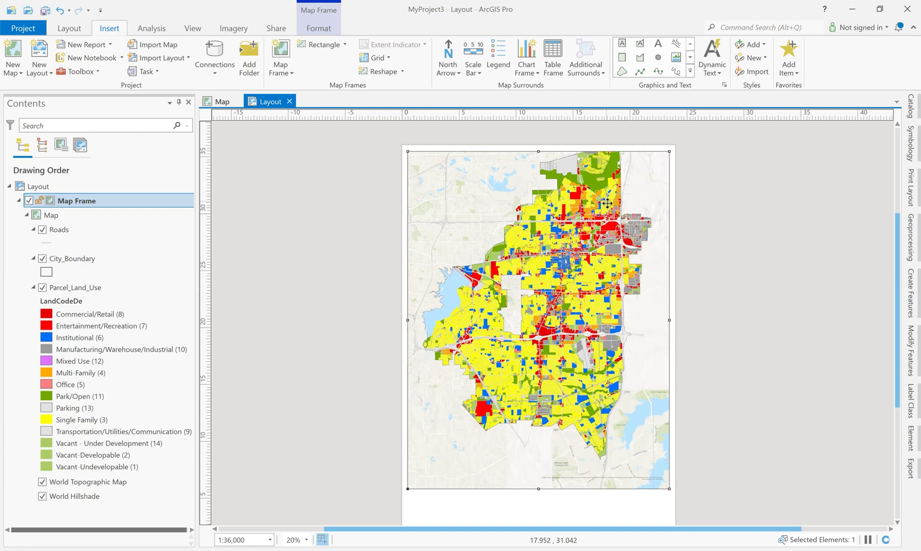
drag(605, 202, 605, 204)
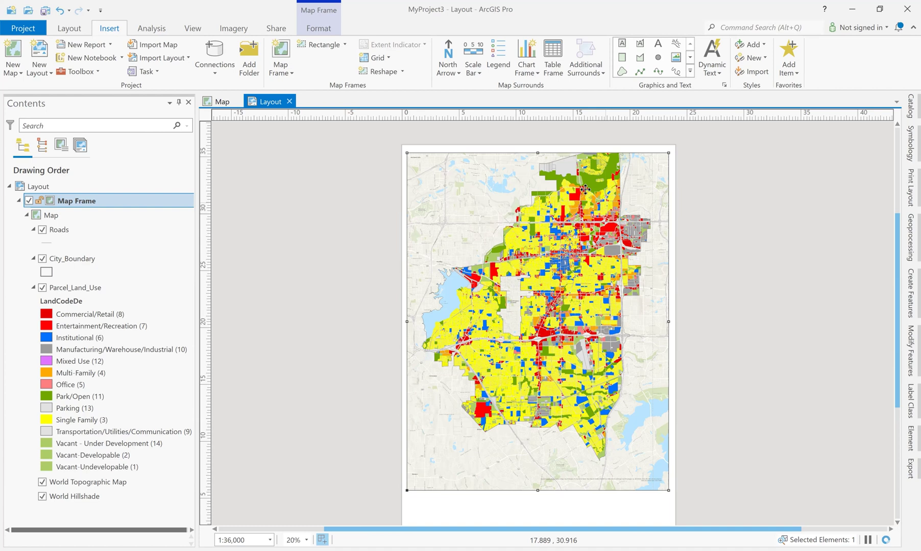
Activate the map frame, shift the map down so the whole city fits inside it, and return to the layout.
right_click(503, 253)
click(534, 213)
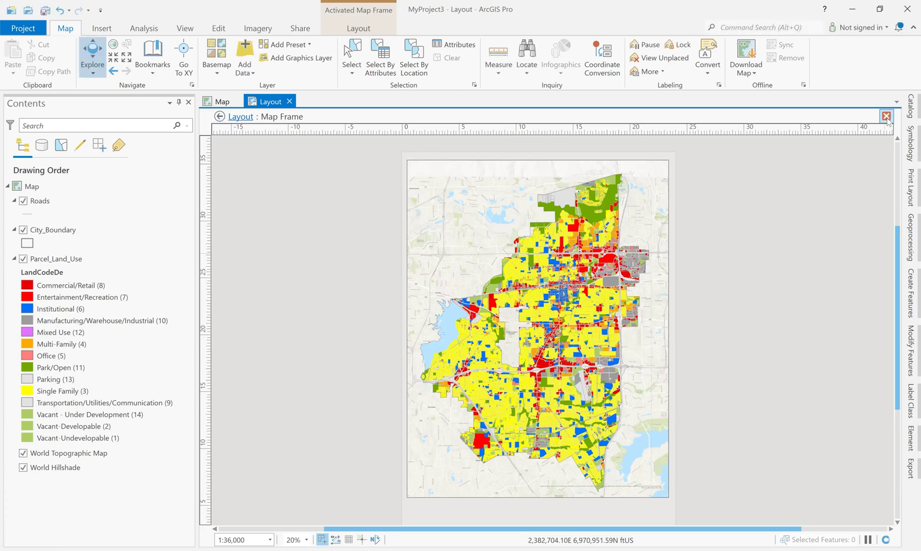
click(220, 117)
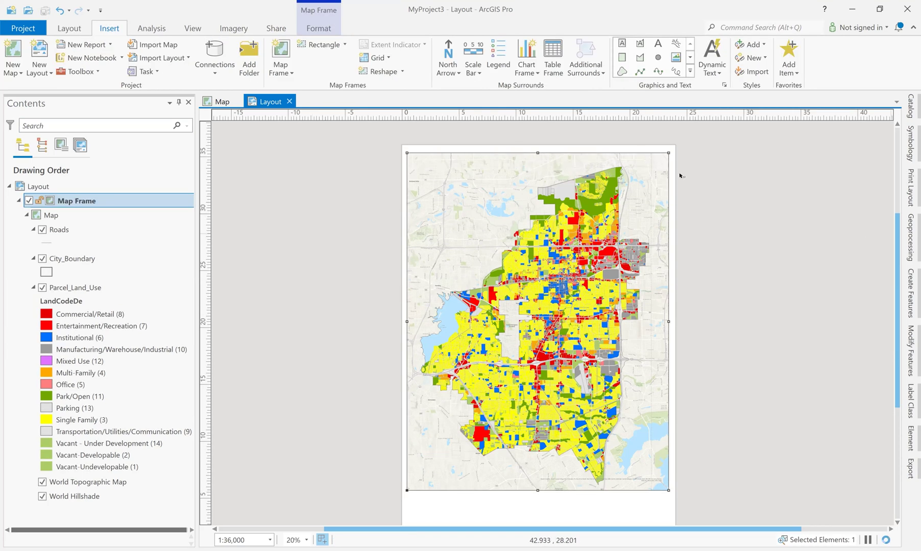
Insert a slim black-and-white north arrow topped with an N in the lower-right corner of the map frame.
click(450, 74)
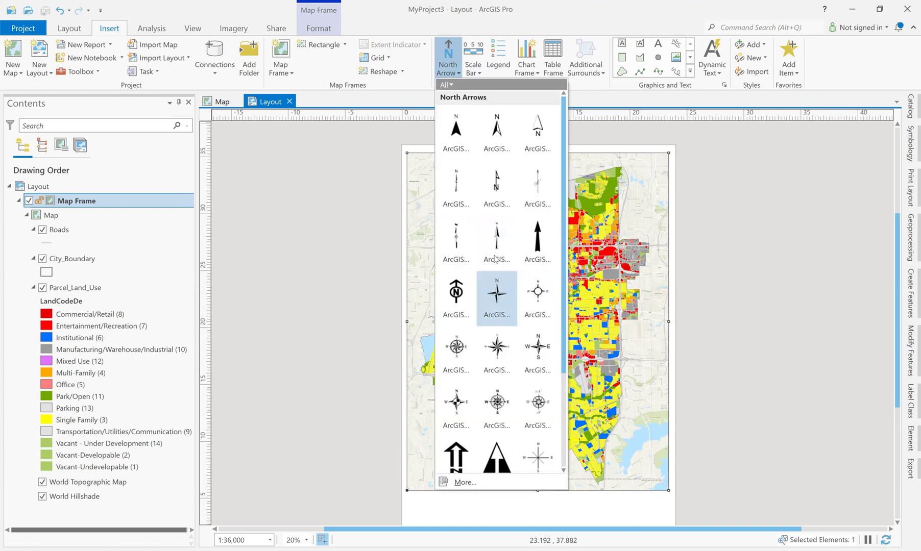
click(460, 185)
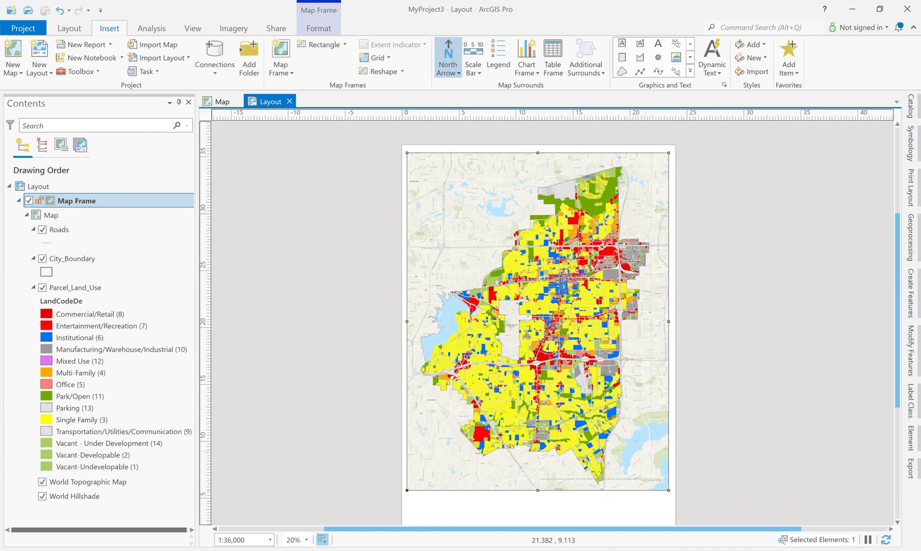
drag(634, 437, 666, 482)
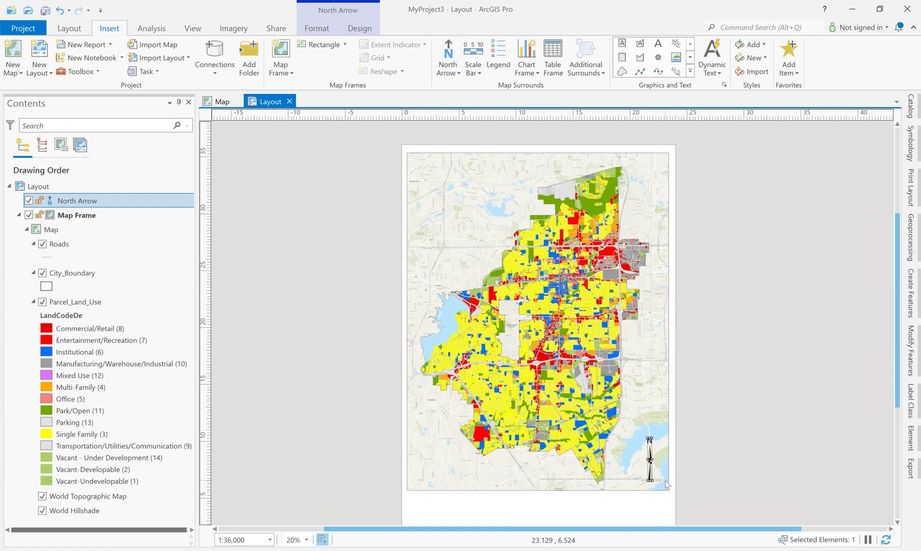
click(761, 374)
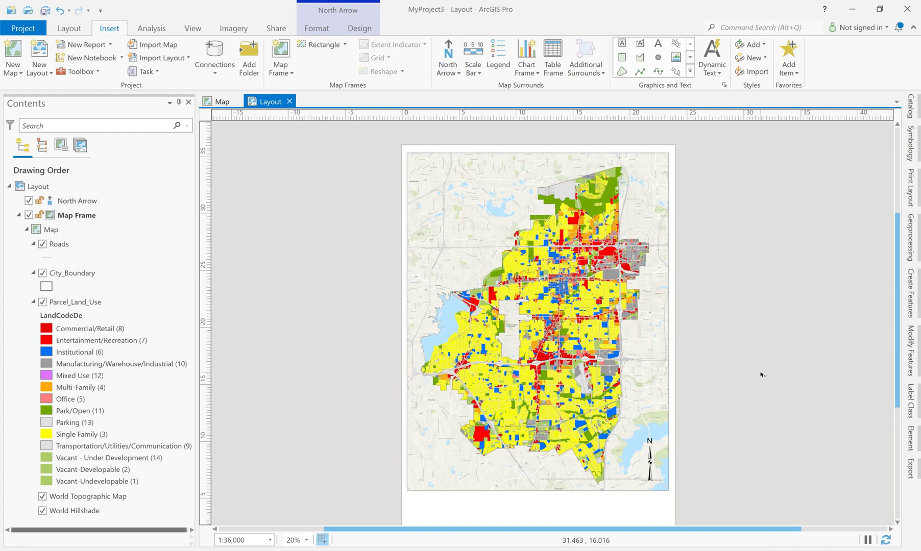
Insert an imperial Scale Line 1 scale bar for the map frame, about 7.8 by 1.1 inches, in the lower-right blank area of the page.
drag(898, 334, 899, 351)
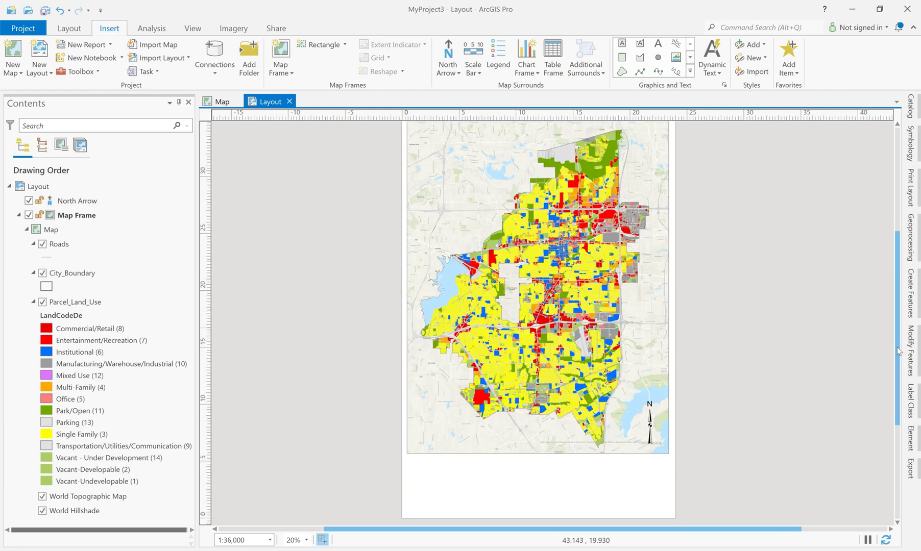
click(667, 196)
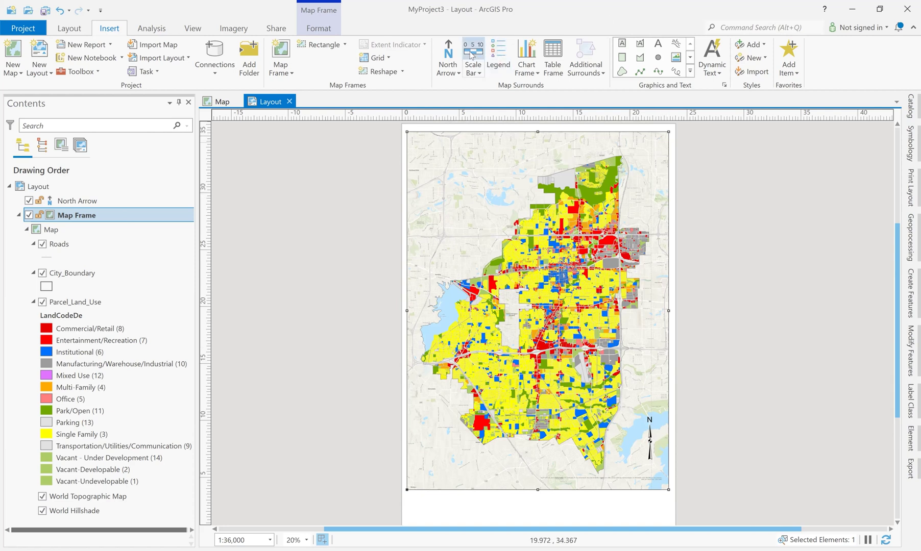
click(471, 51)
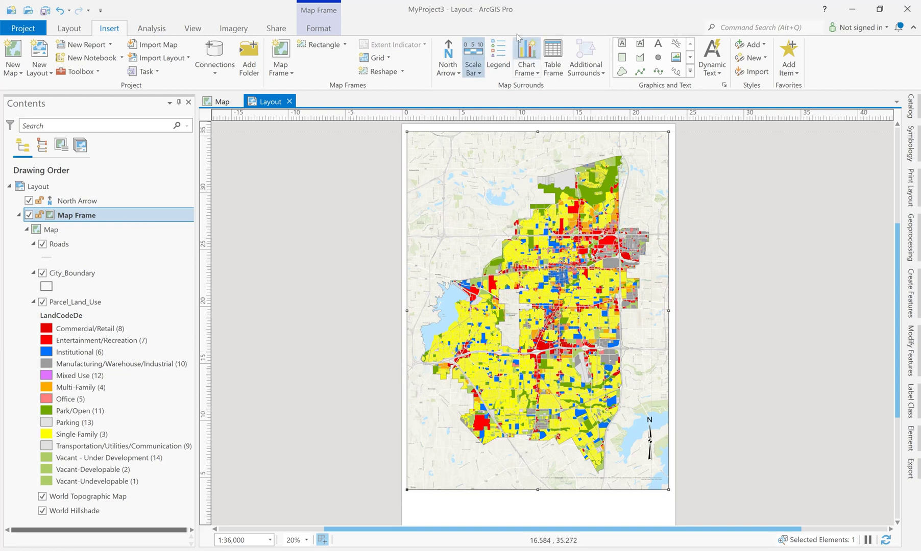
click(472, 72)
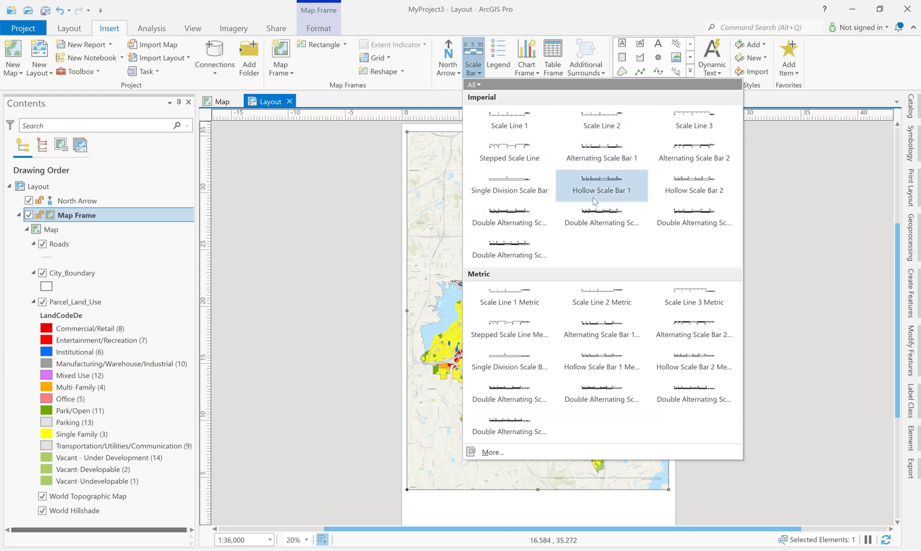
click(516, 118)
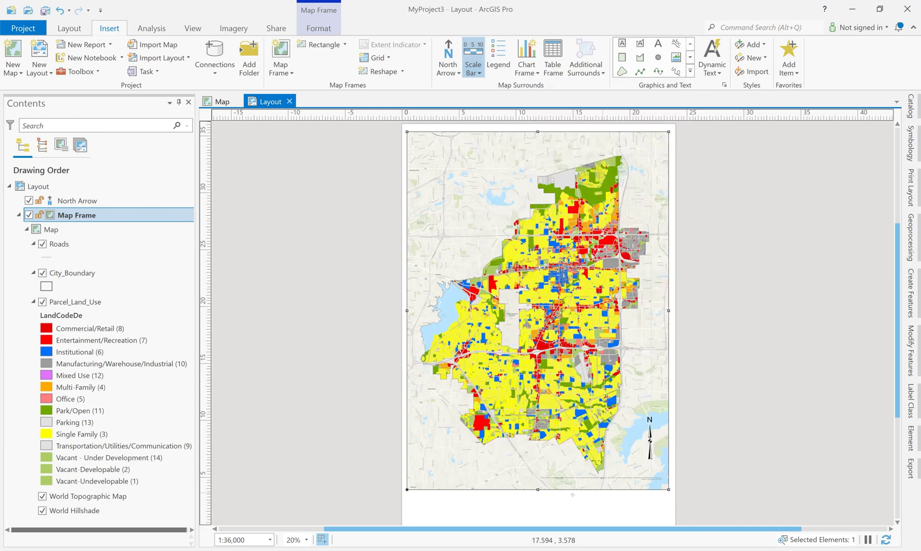
drag(568, 499, 653, 512)
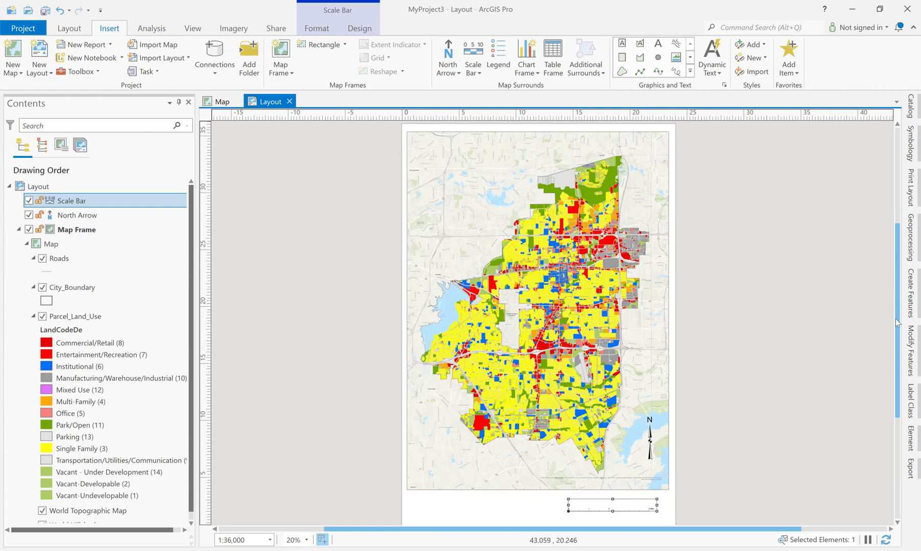
Set the scale bar's width to 8 inches and its height to 1 inch.
drag(901, 348, 900, 377)
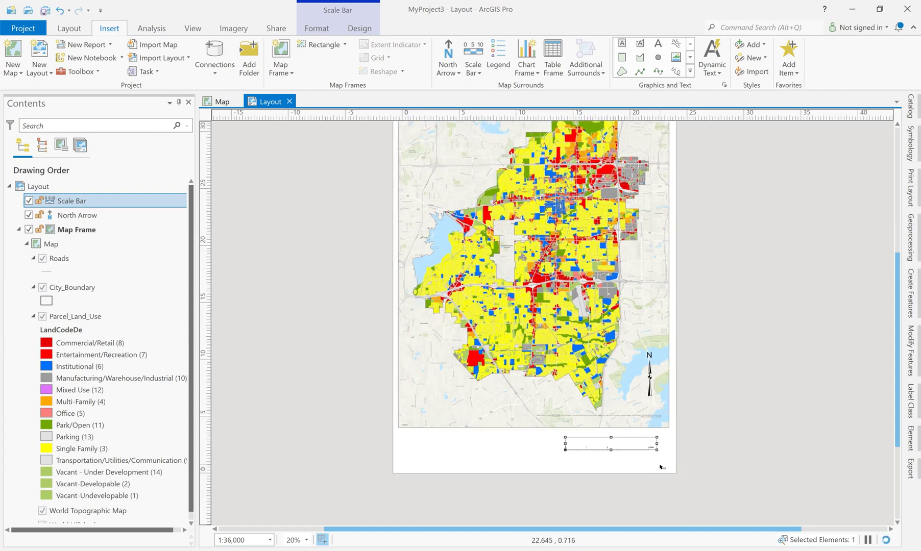
key(ctrl+shift+equal)
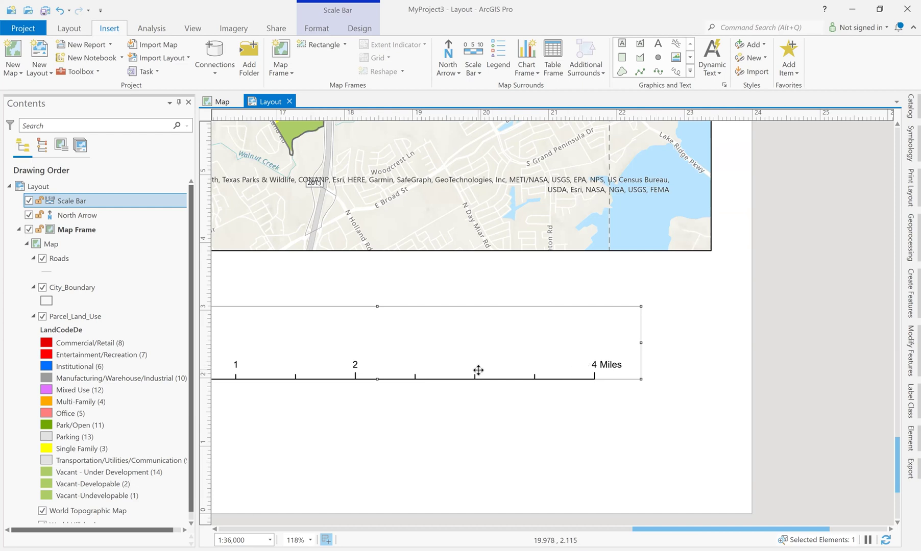
click(311, 32)
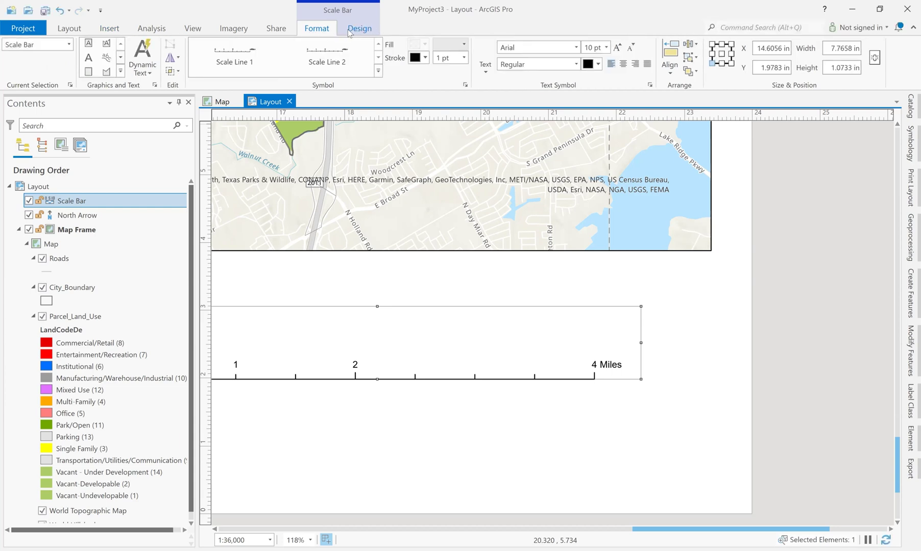
click(349, 33)
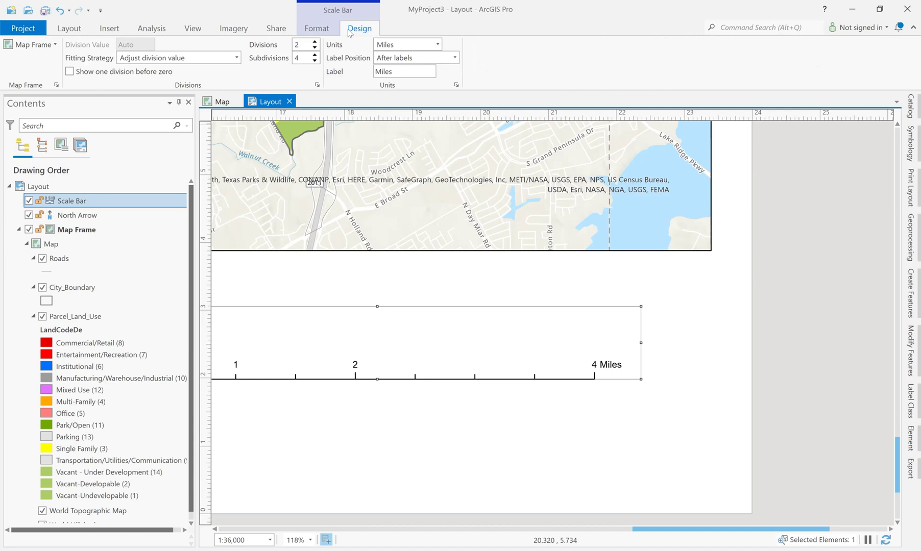
click(311, 30)
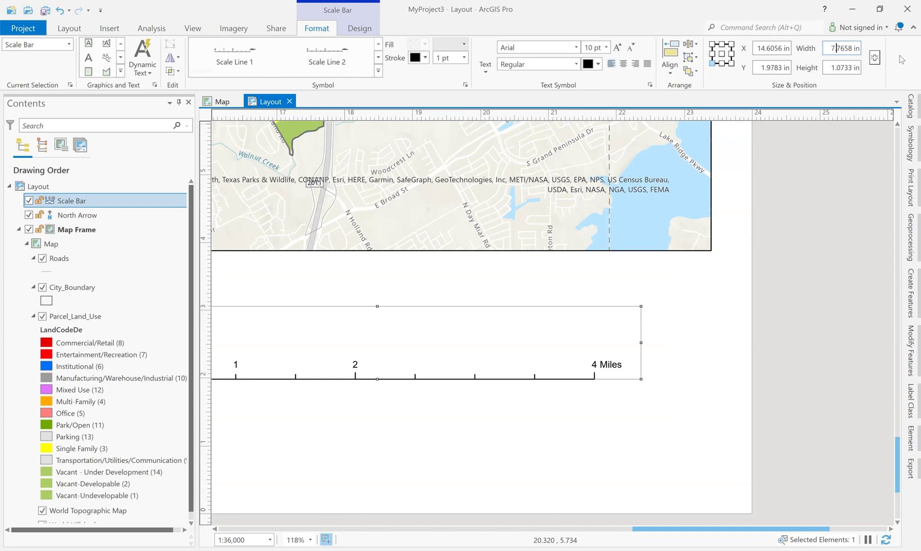
drag(852, 48, 827, 49)
text(8)
click(842, 67)
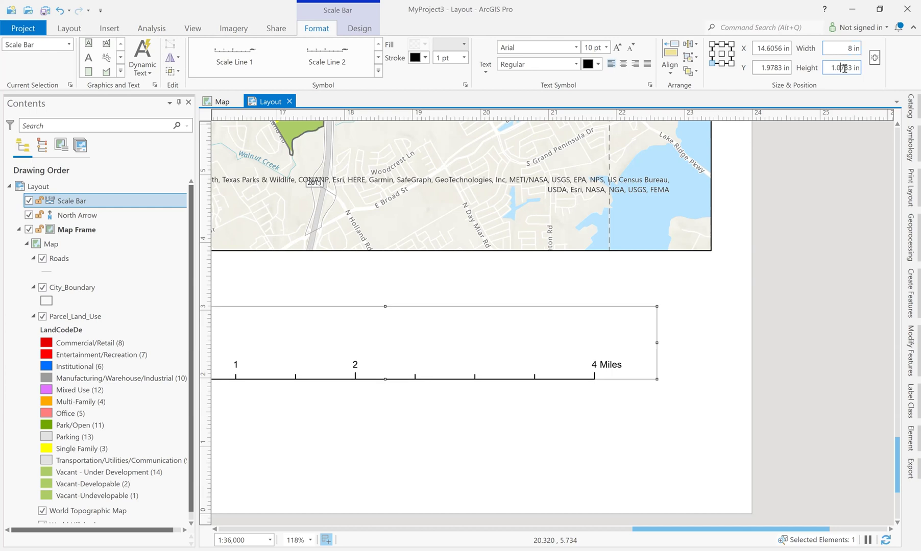
drag(852, 66, 823, 75)
text(1)
key(Return)
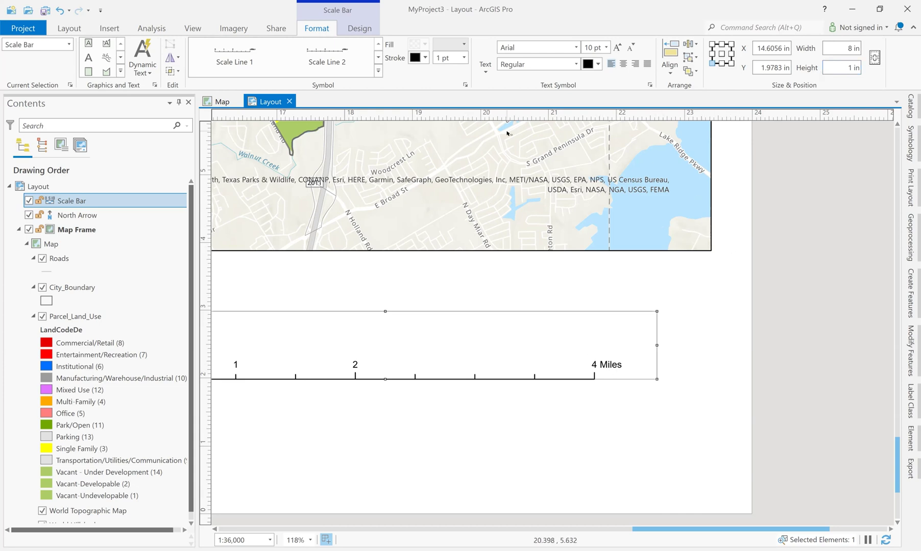
Set the scale bar's text size to 16 pt.
click(606, 47)
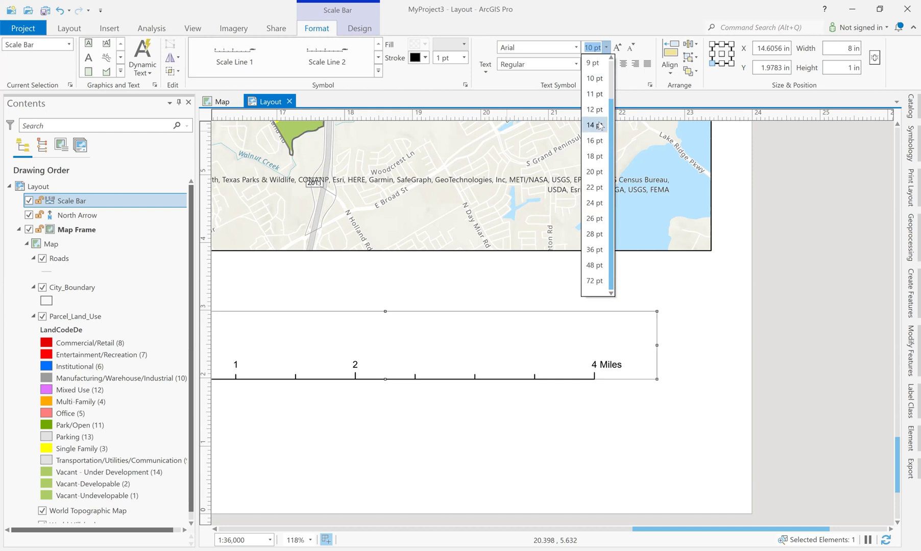
click(594, 141)
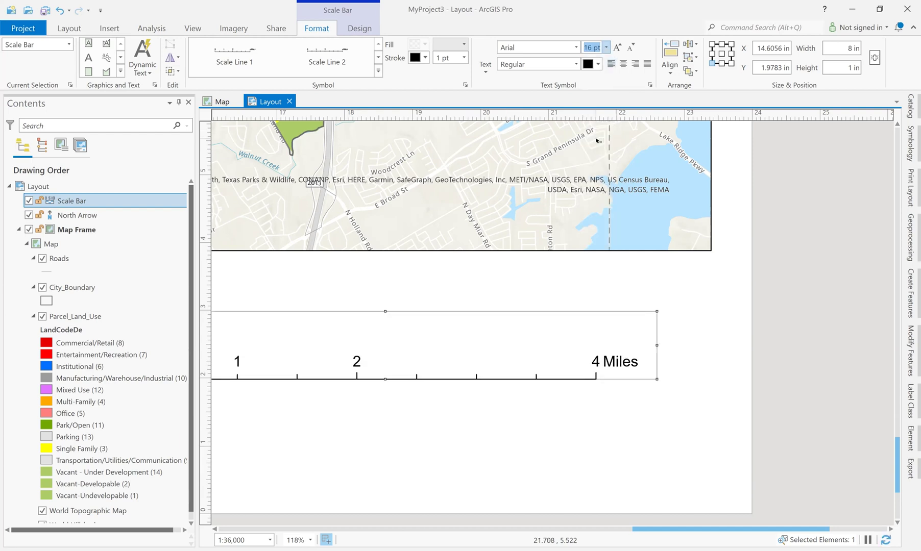
scroll(636, 346, down, 2)
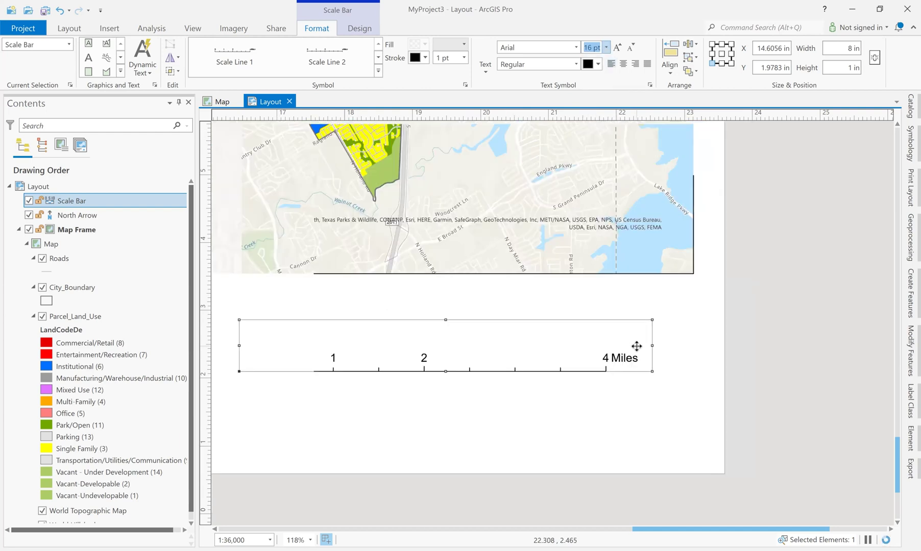
scroll(636, 347, down, 1)
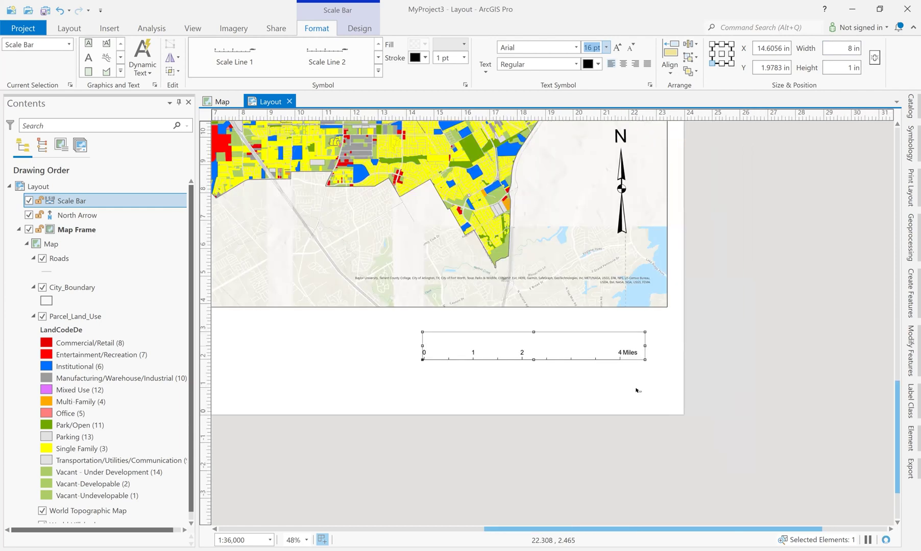
click(627, 353)
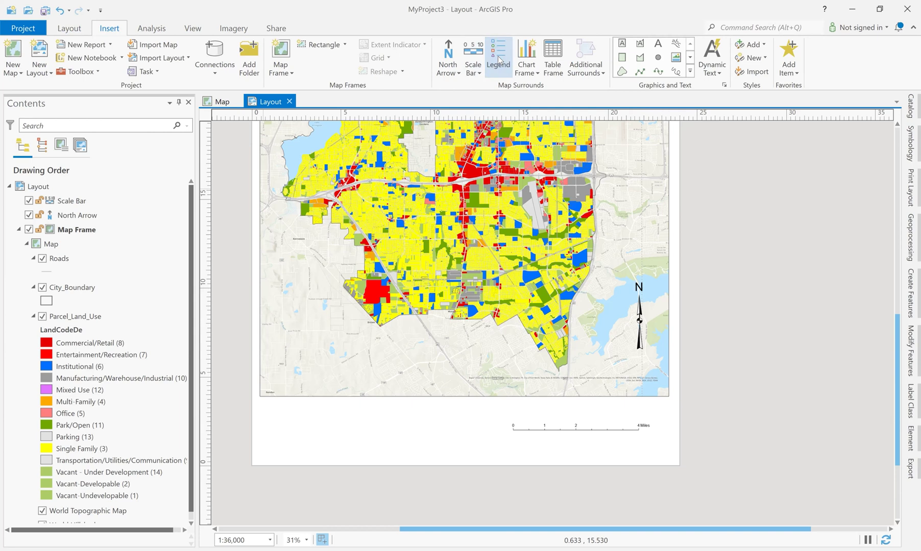
Insert a legend about 4.1 by 5.1 inches over the lower-left corner of the map frame.
click(499, 58)
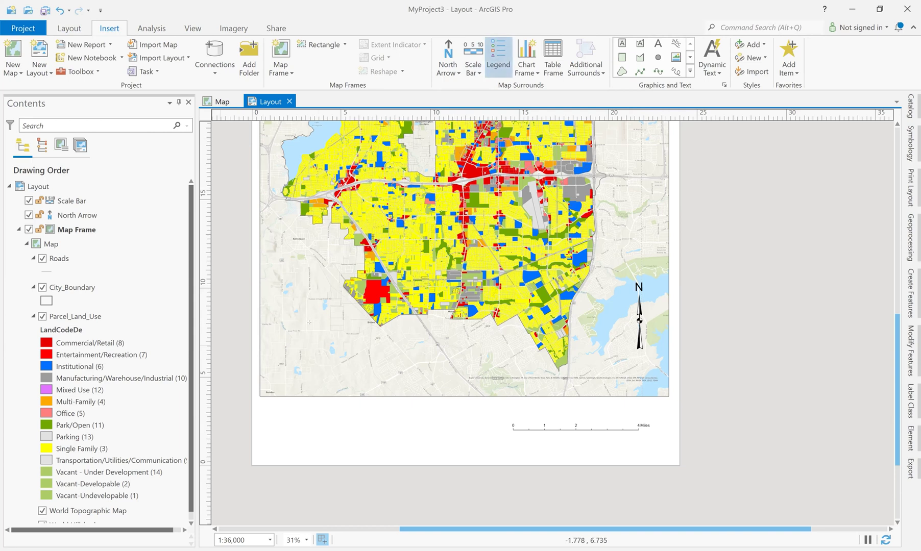
drag(269, 321, 343, 412)
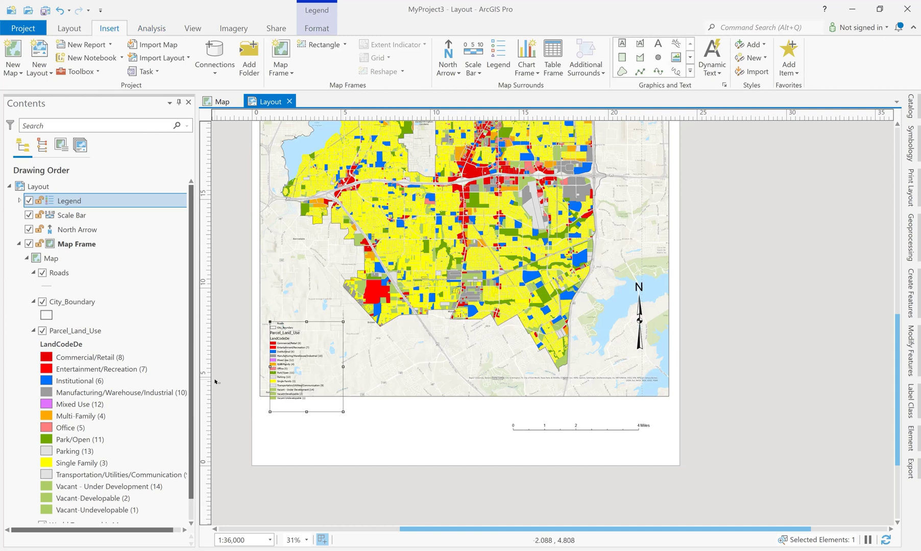
Rename the Parcel_Land_Use layer as Land_Use.
right_click(86, 332)
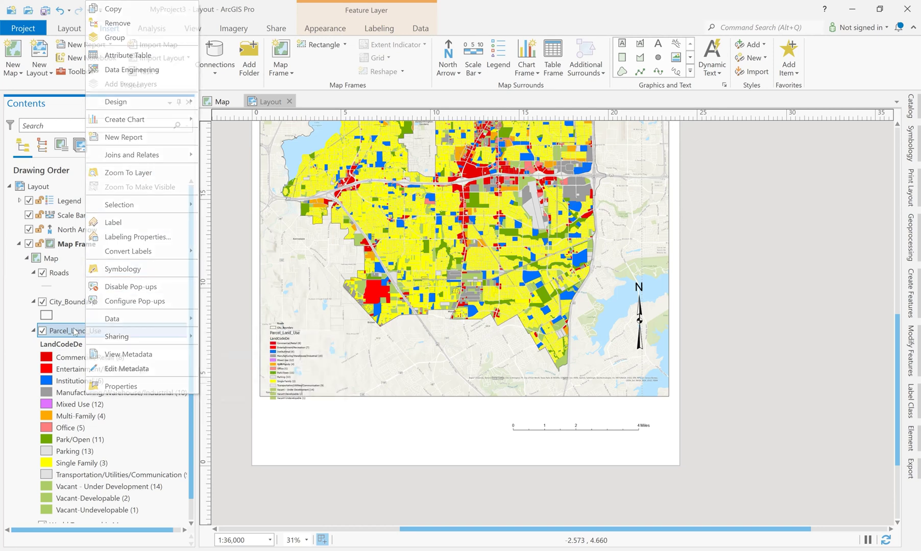
click(76, 331)
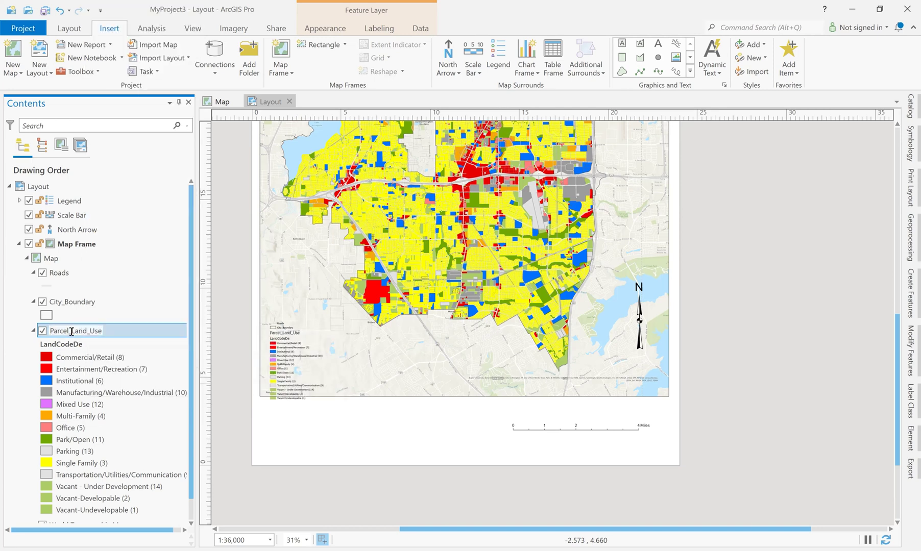
drag(71, 331, 34, 333)
key(BackSpace)
click(93, 346)
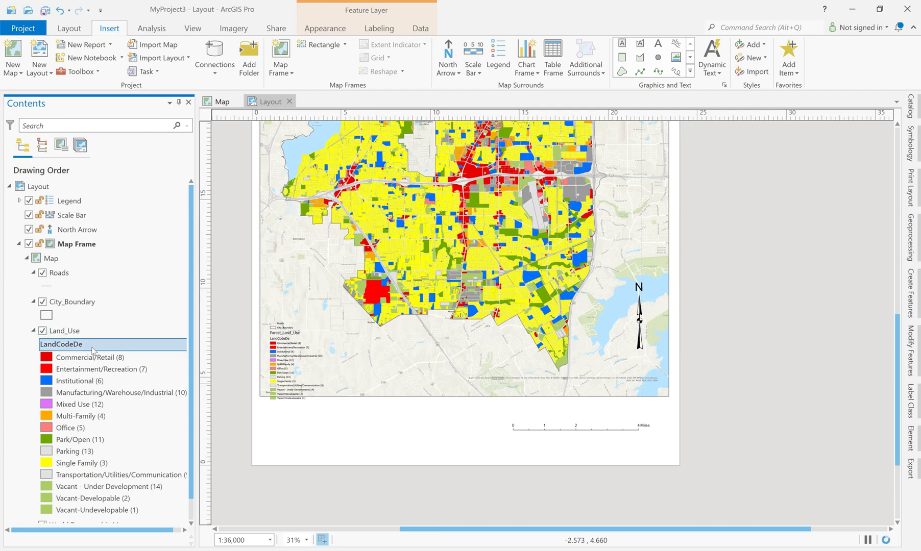
right_click(92, 350)
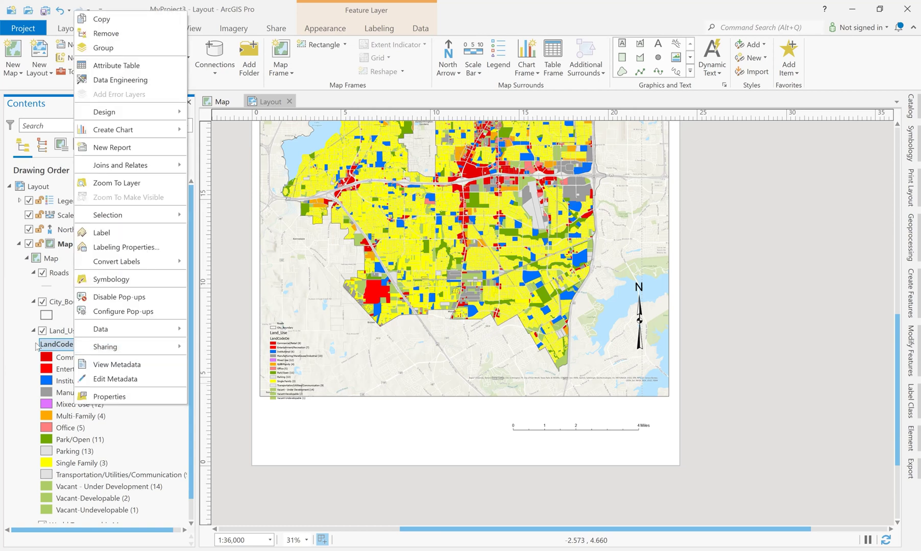
key(Escape)
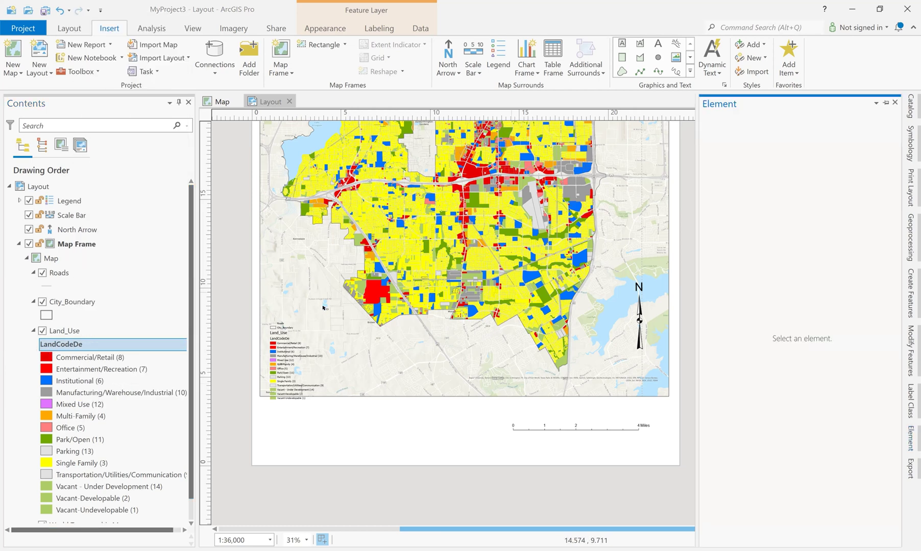
Set the legend's text size to 16 pt.
click(292, 356)
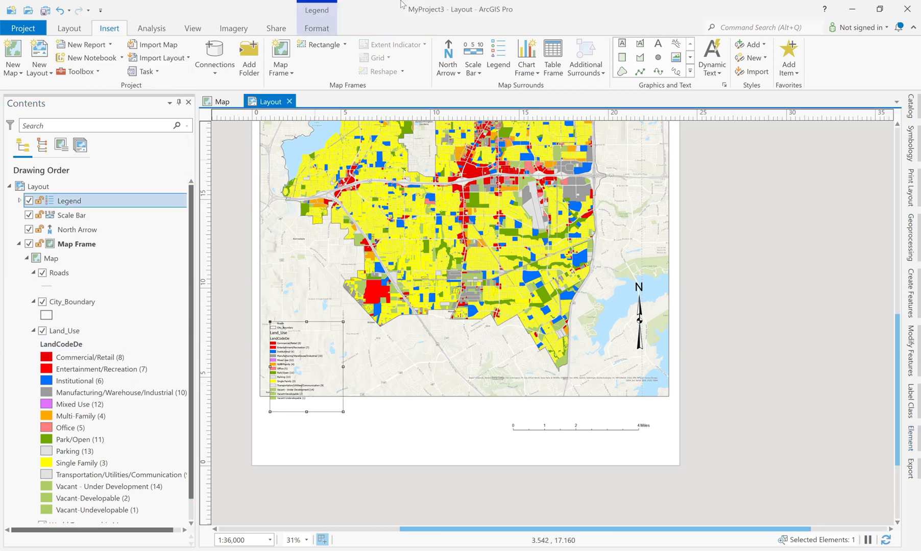
click(317, 28)
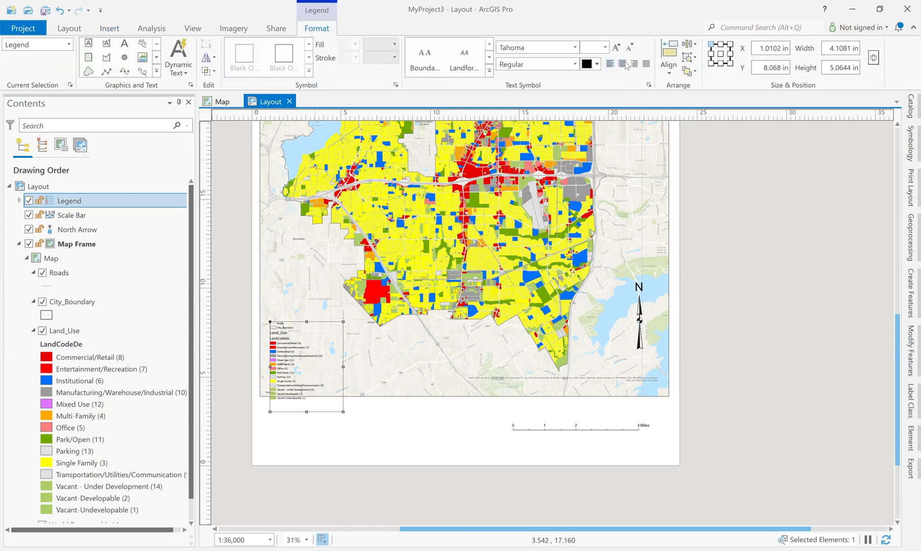
right_click(608, 52)
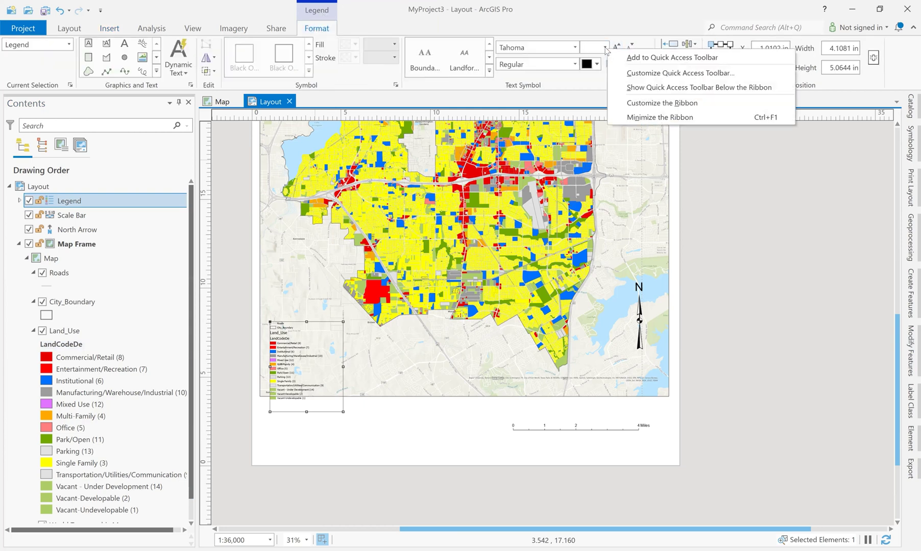
click(604, 47)
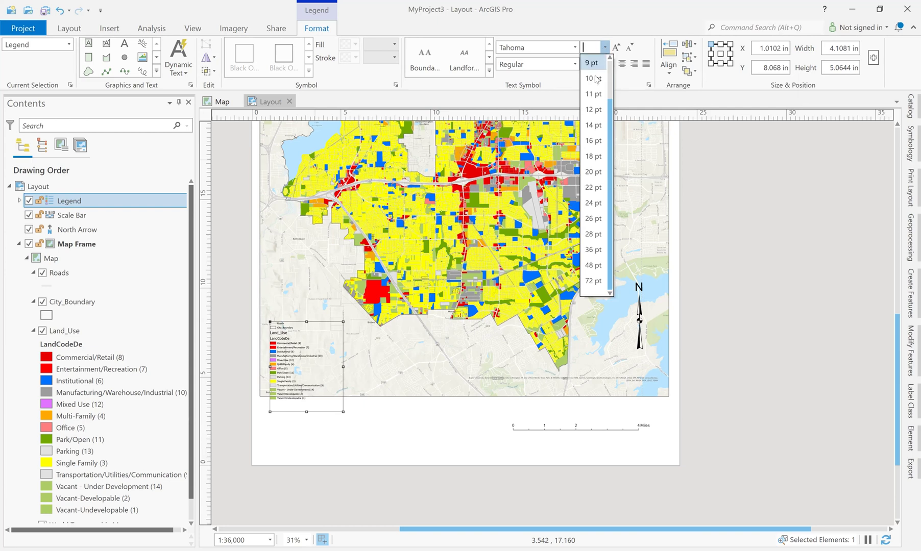
click(596, 144)
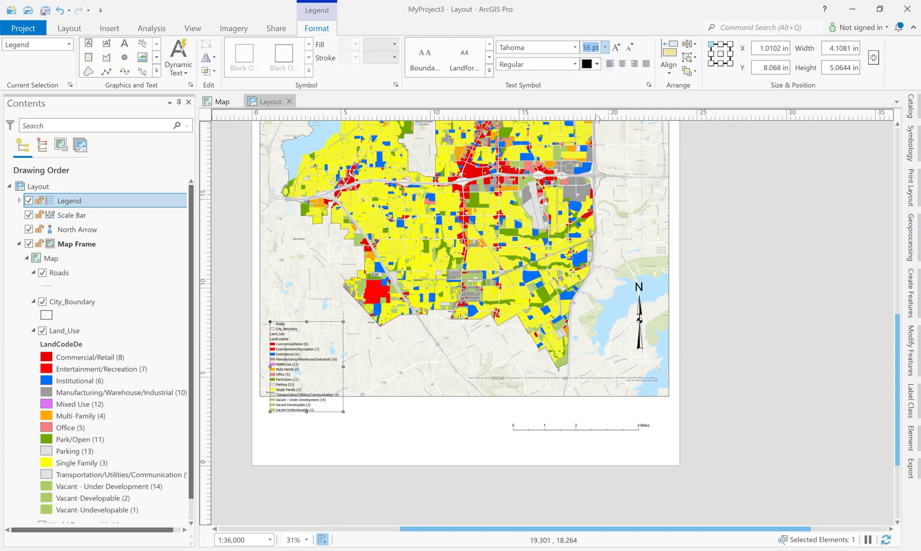
click(608, 49)
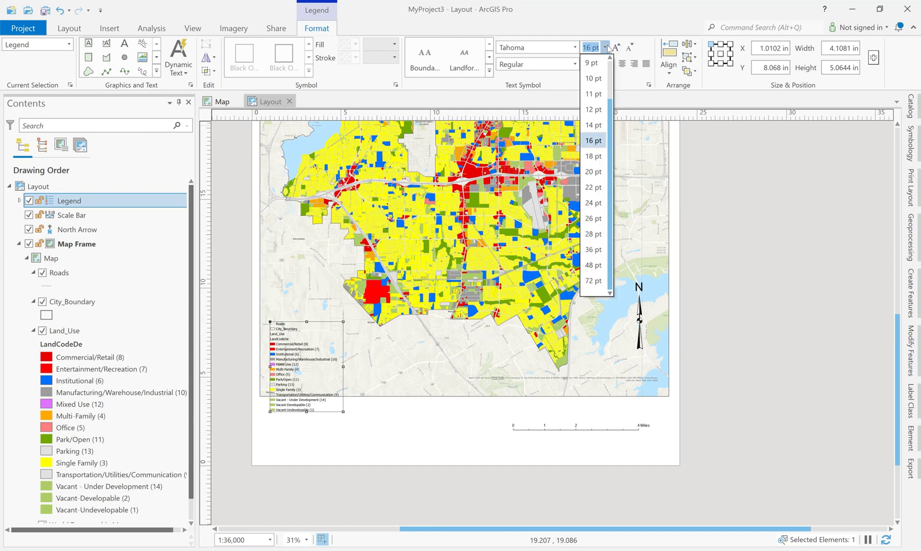
click(356, 392)
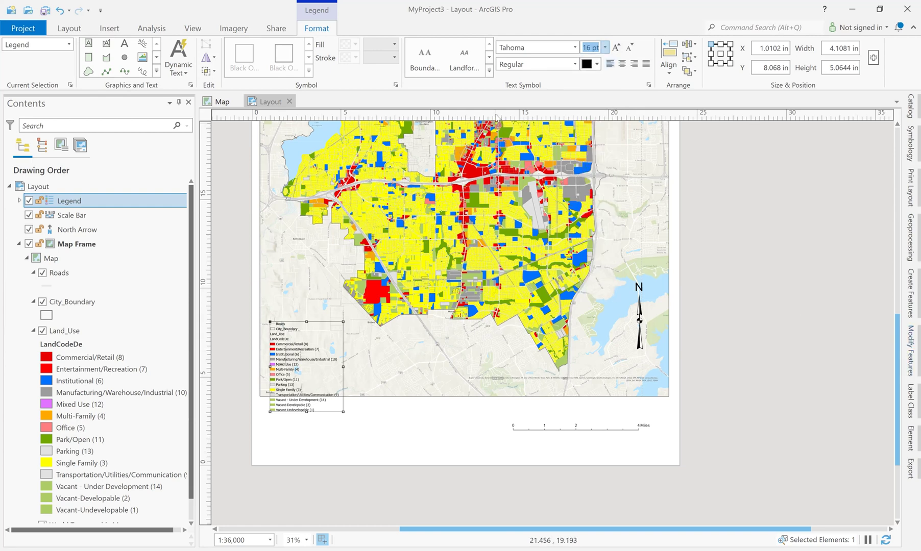
Draw a rectangle about 5.1 by 5.8 inches around the legend and fill it with white.
click(88, 57)
drag(264, 315, 359, 415)
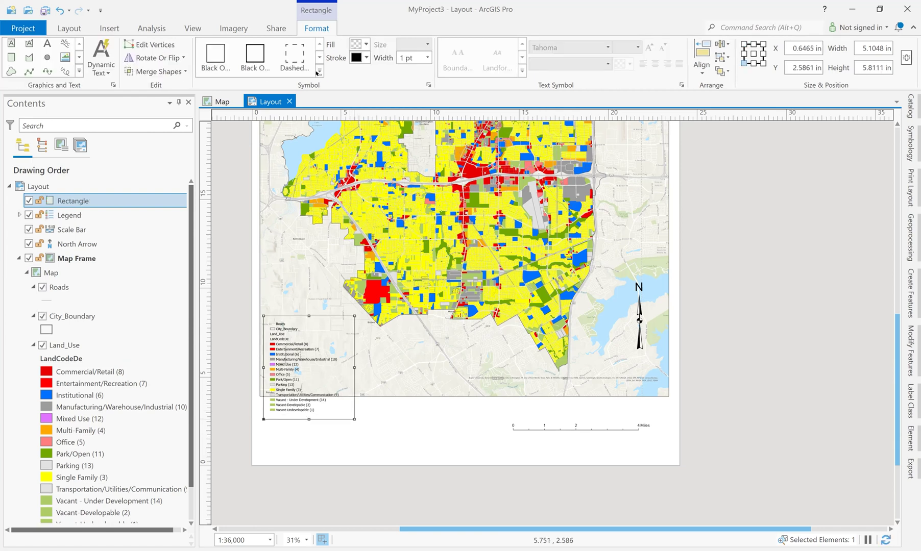
right_click(366, 45)
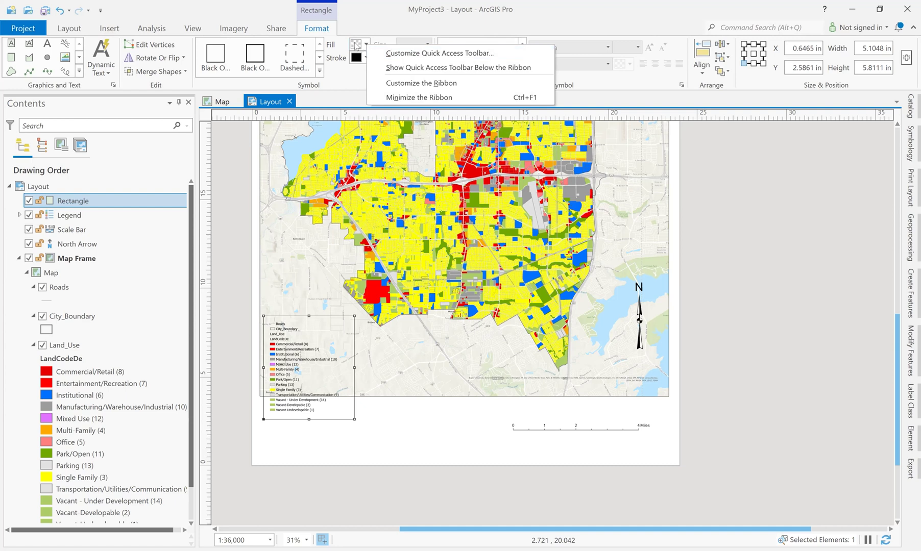
click(356, 45)
click(366, 58)
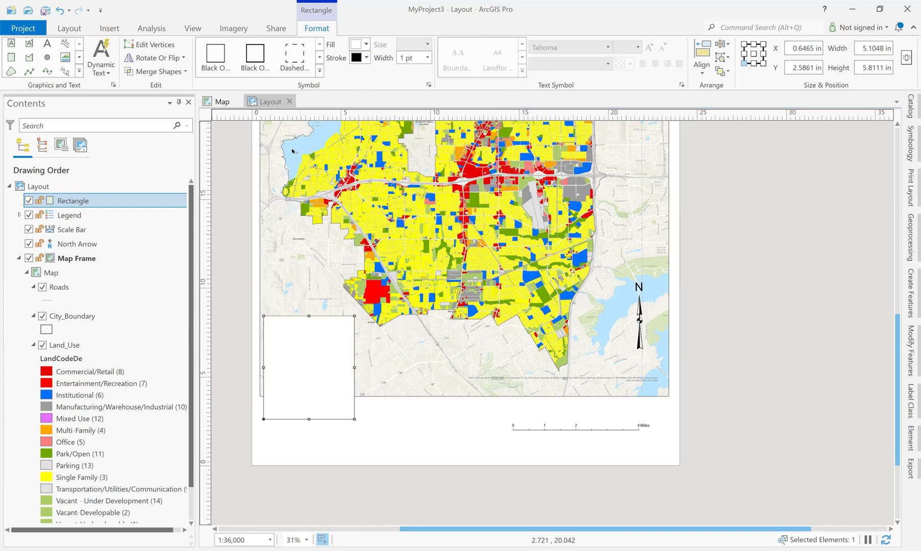
Move the white rectangle aside and place the legend in front of it, narrowing the rectangle to about 4.7 inches wide.
drag(314, 357, 534, 351)
click(288, 362)
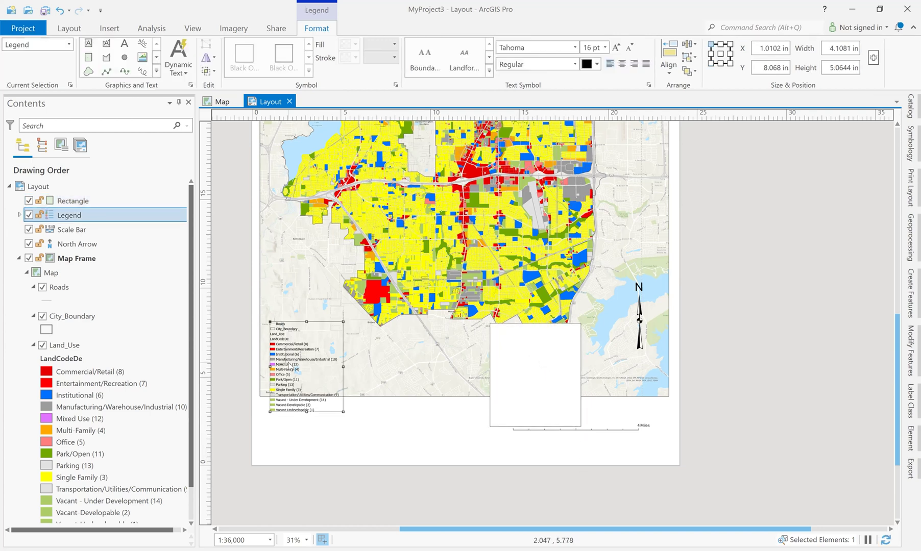
right_click(289, 362)
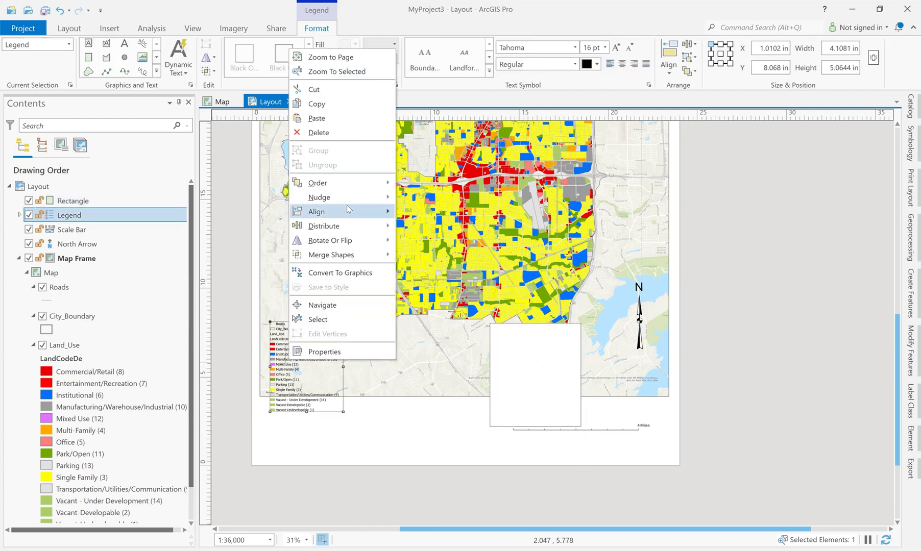
mouse_move(375, 183)
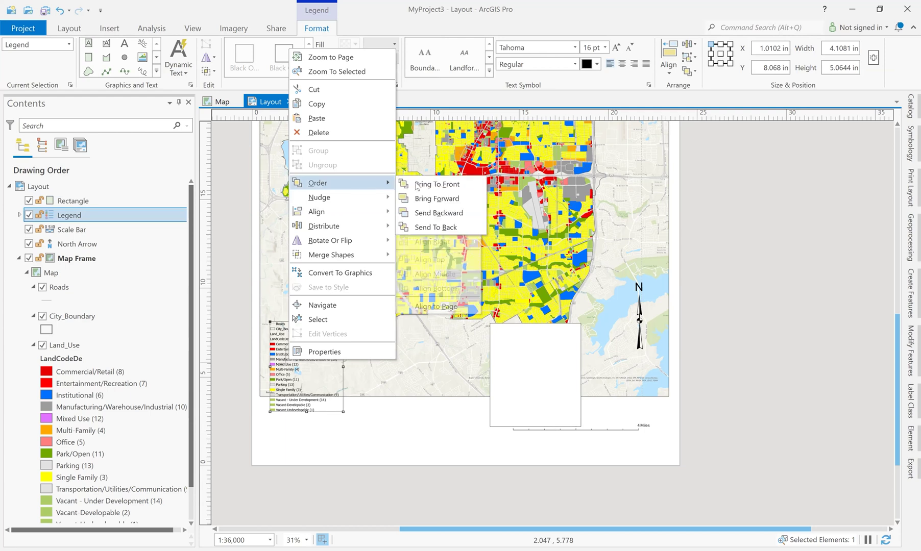
click(418, 185)
mouse_move(279, 370)
mouse_down()
mouse_move(534, 368)
mouse_move(551, 378)
mouse_move(506, 376)
mouse_up()
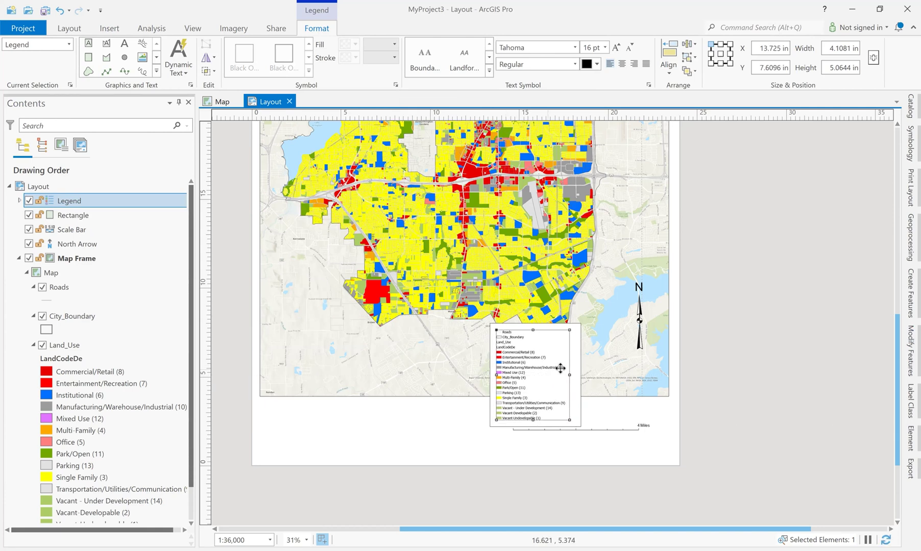
click(580, 369)
Turn on the legend's title, reading "Legend".
double_click(564, 373)
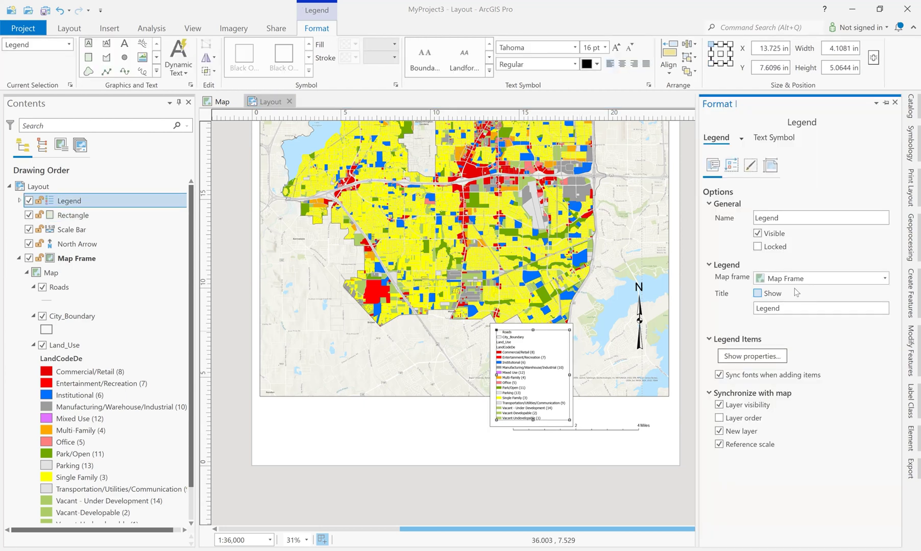
click(757, 293)
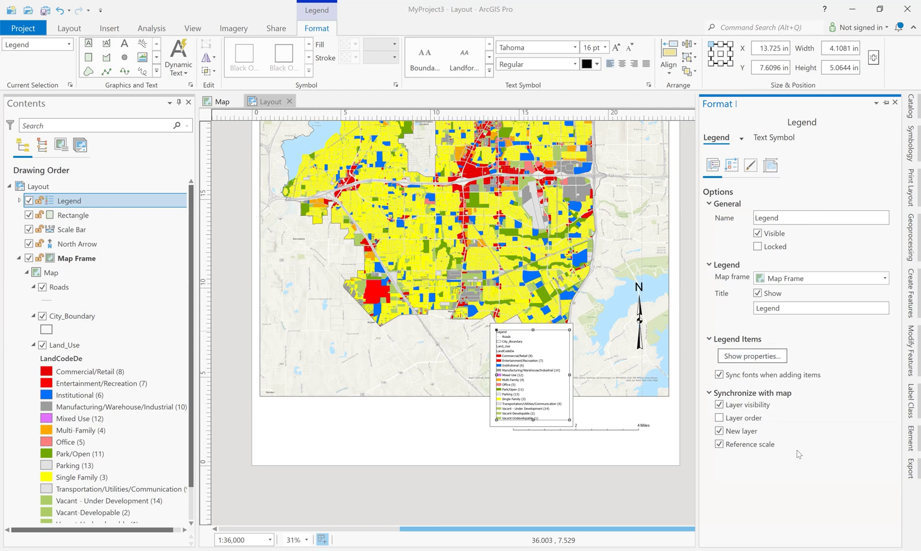
click(909, 347)
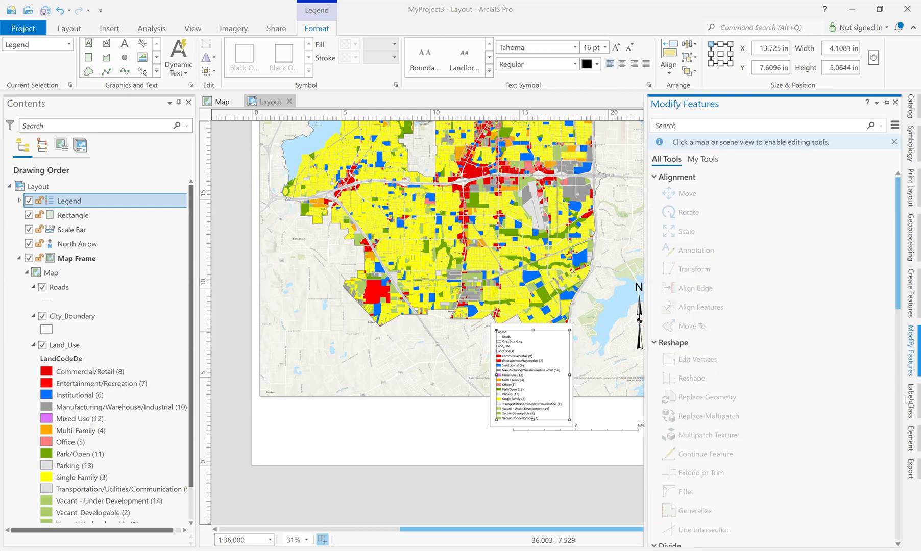
click(909, 439)
click(758, 293)
click(760, 294)
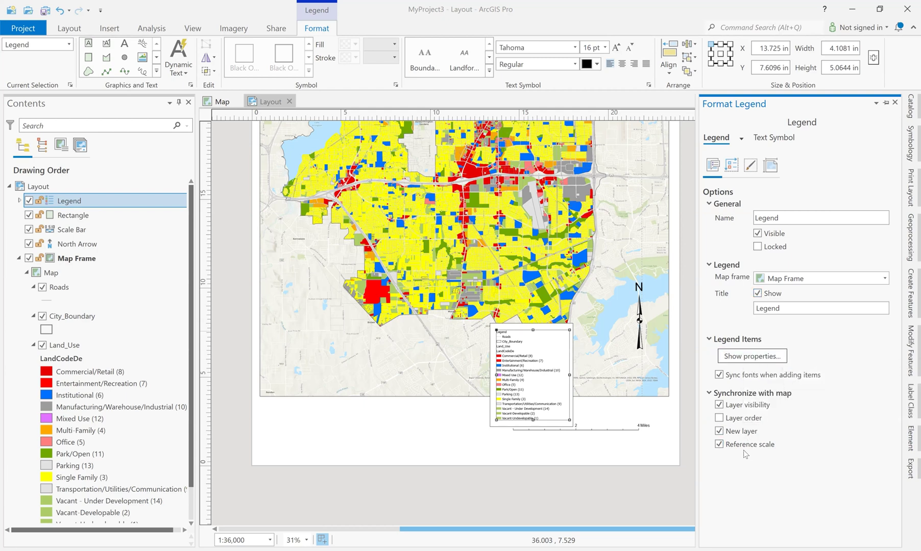
Limit all legend items to only show features visible in the map extent.
click(726, 357)
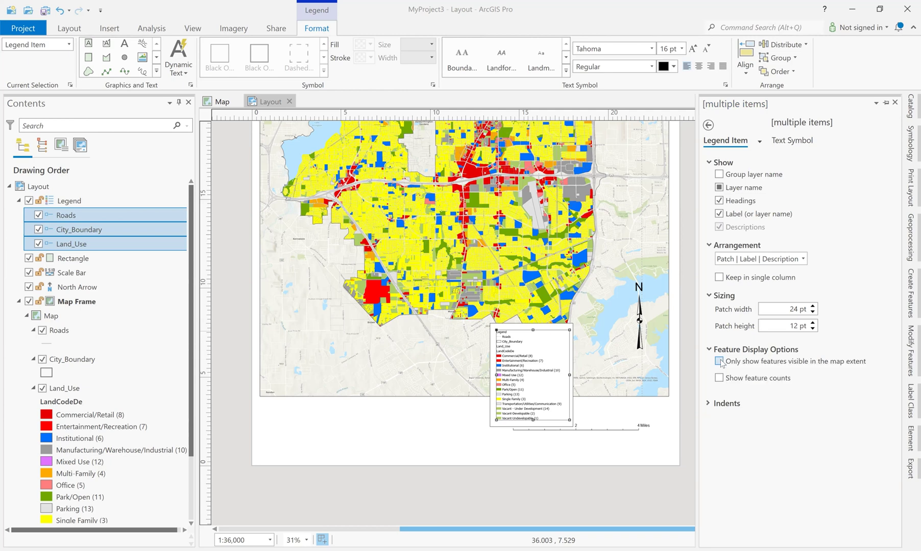
click(719, 361)
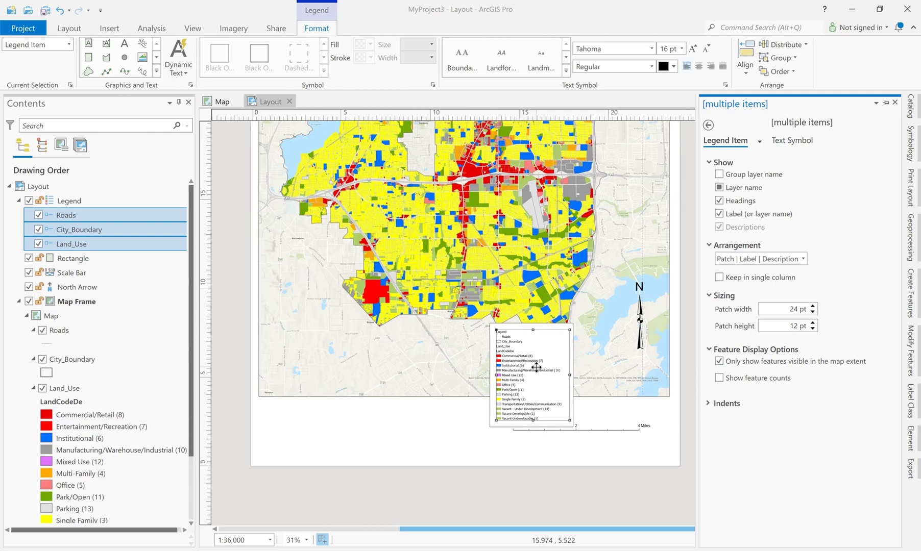
scroll(536, 367, up, 2)
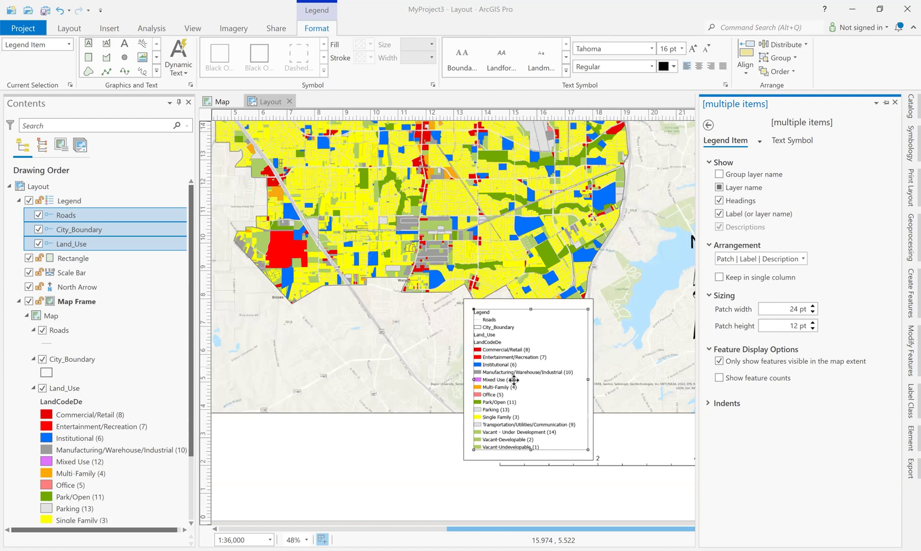
Group the legend with its white rectangle and move the group into the lower-left corner of the map frame.
scroll(536, 368, down, 3)
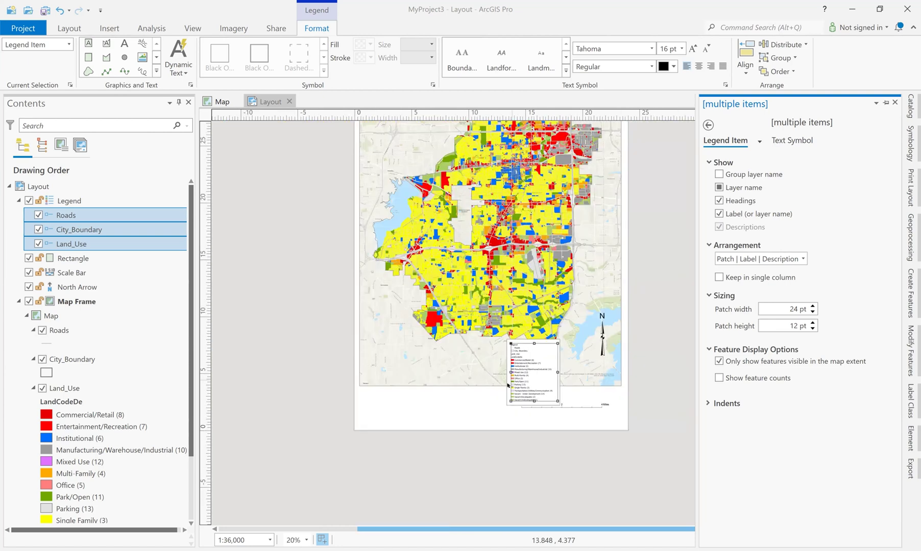
click(524, 367)
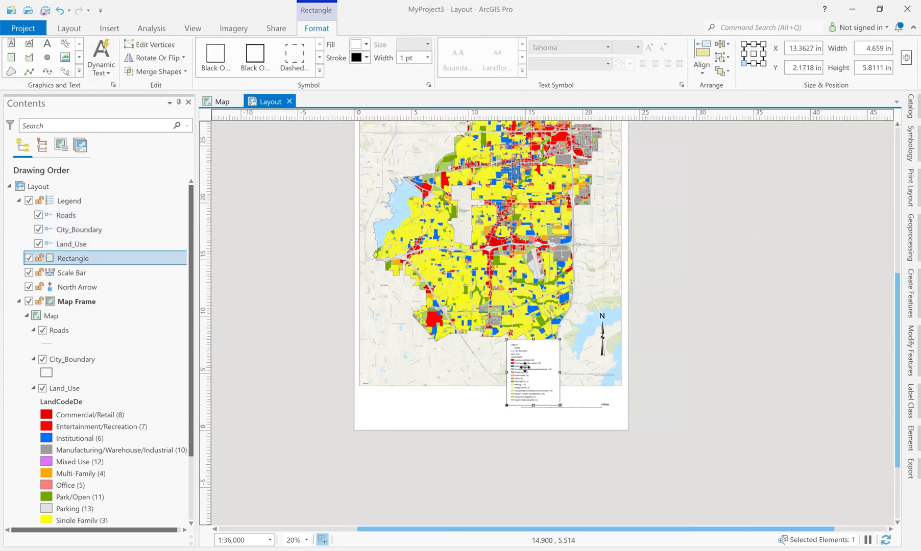
shift+click(525, 367)
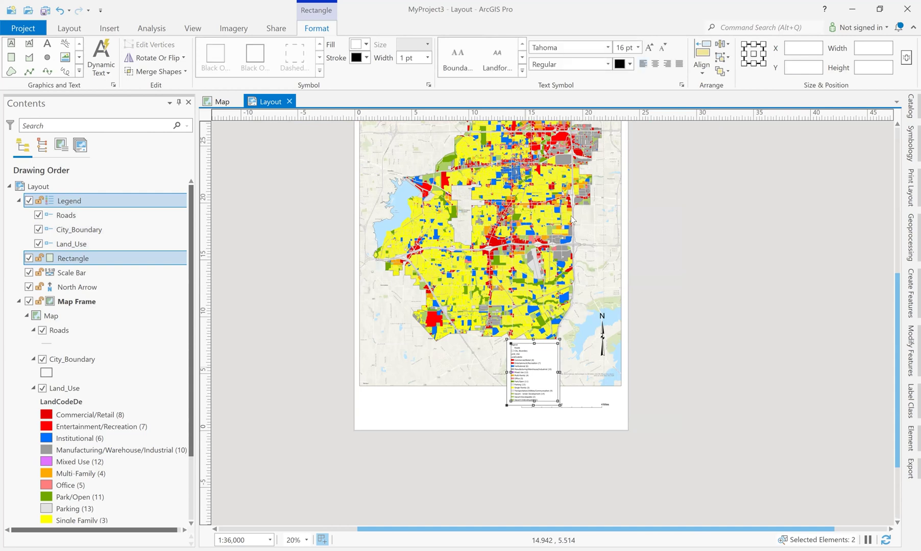
right_click(569, 157)
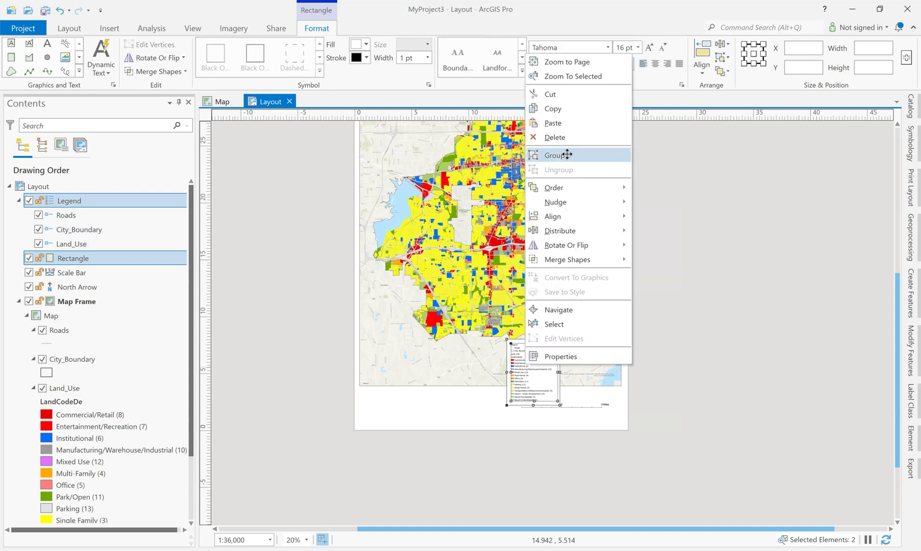
click(554, 155)
drag(399, 349, 390, 352)
Move the scale bar into the map frame's lower-right corner and the north arrow just above it.
drag(544, 405, 550, 378)
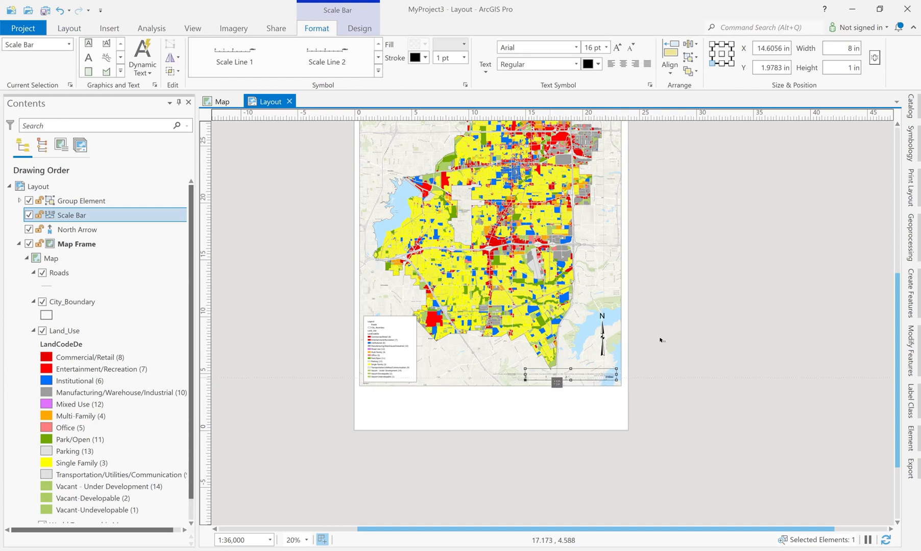
click(669, 347)
drag(603, 342, 565, 345)
key(Escape)
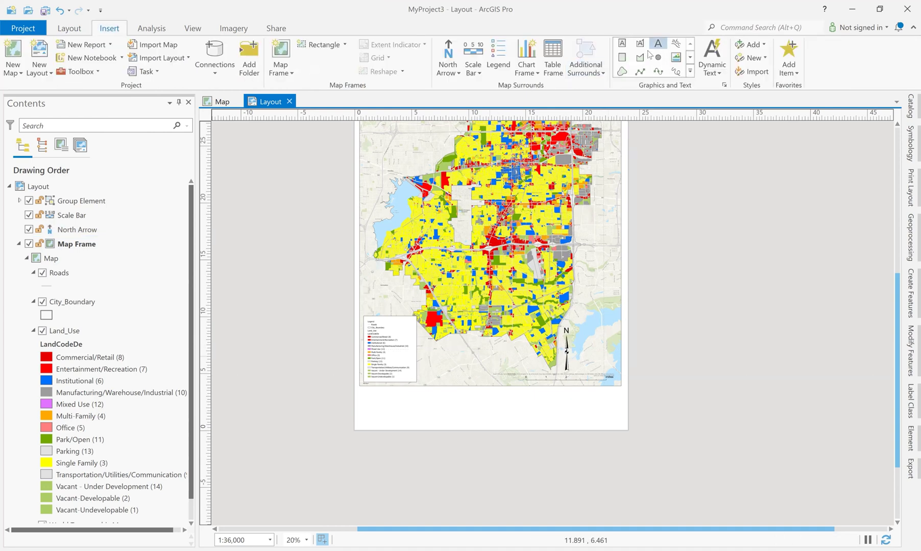
Add the title text "Arlington Land Use Map" below the lower-left corner of the map frame.
click(657, 45)
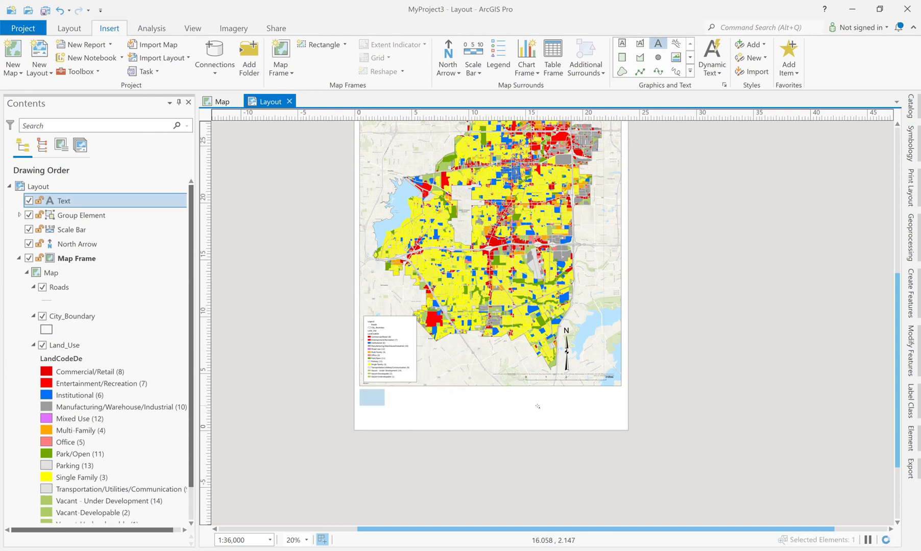
text(Ar)
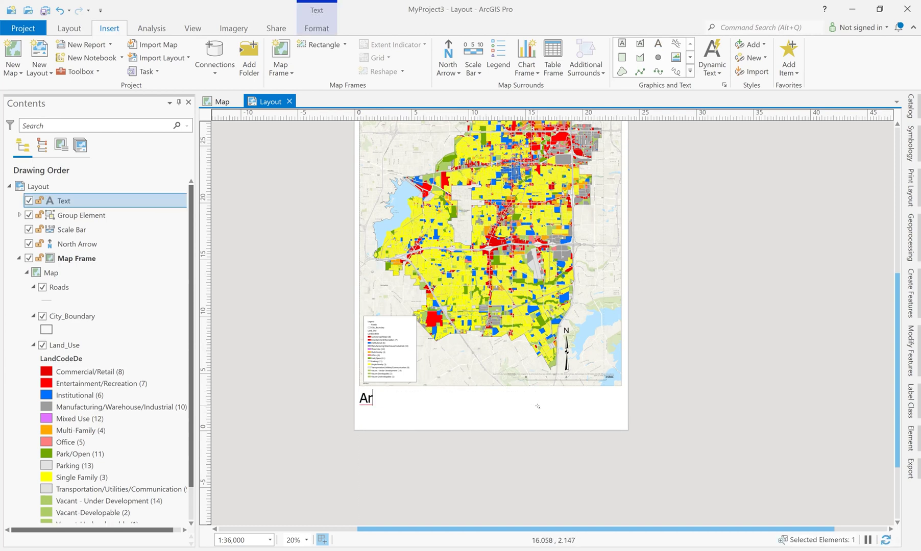
text(lington L ad Use)
key(Left)
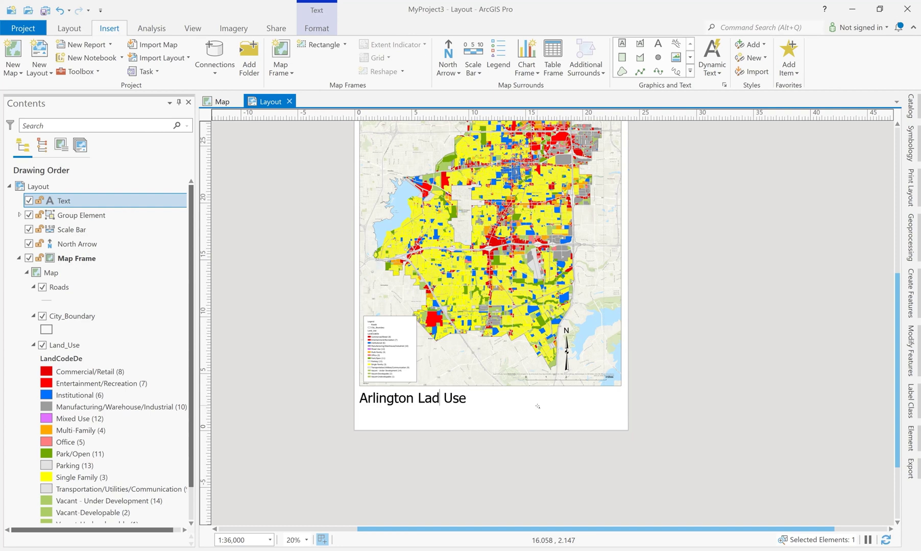
text(n)
key(End)
text(Map)
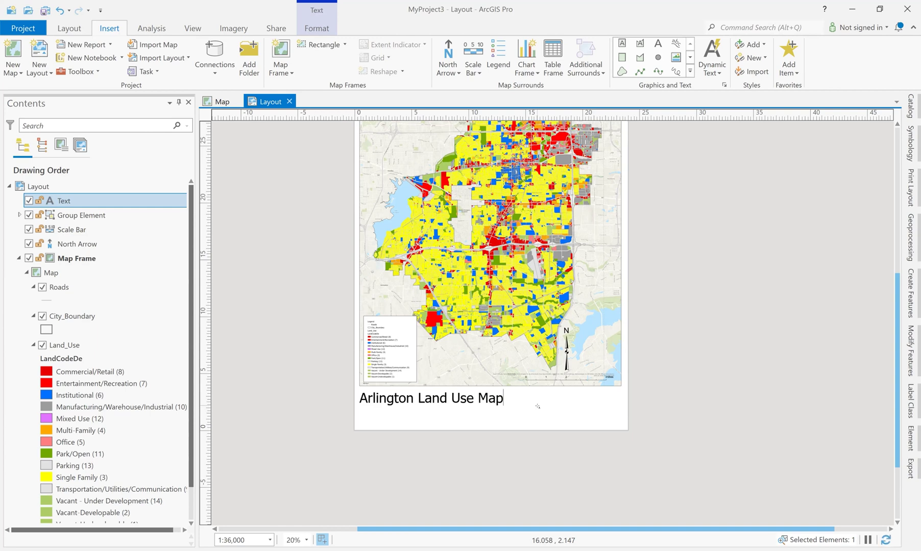
Add a second line reading "Month, Year" to the title text.
key(Return)
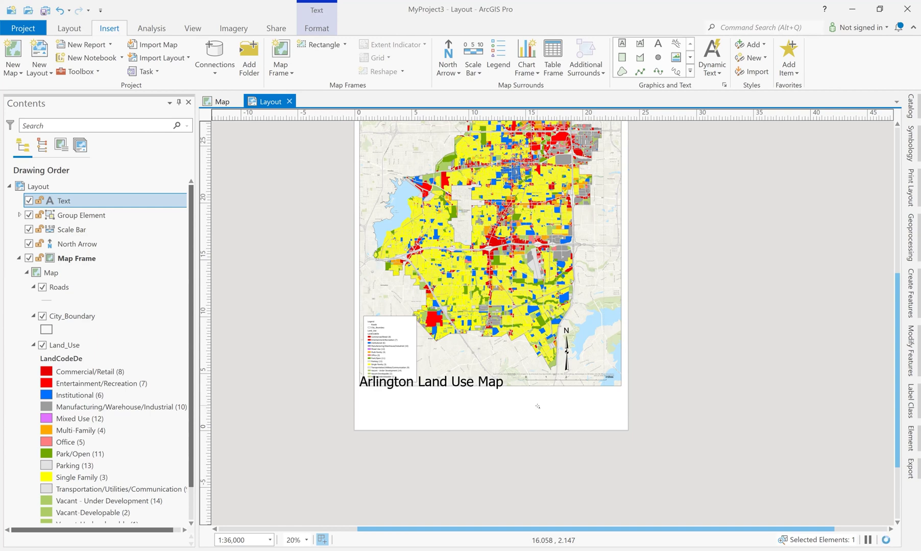
text(202 3)
double_click(361, 399)
click(361, 399)
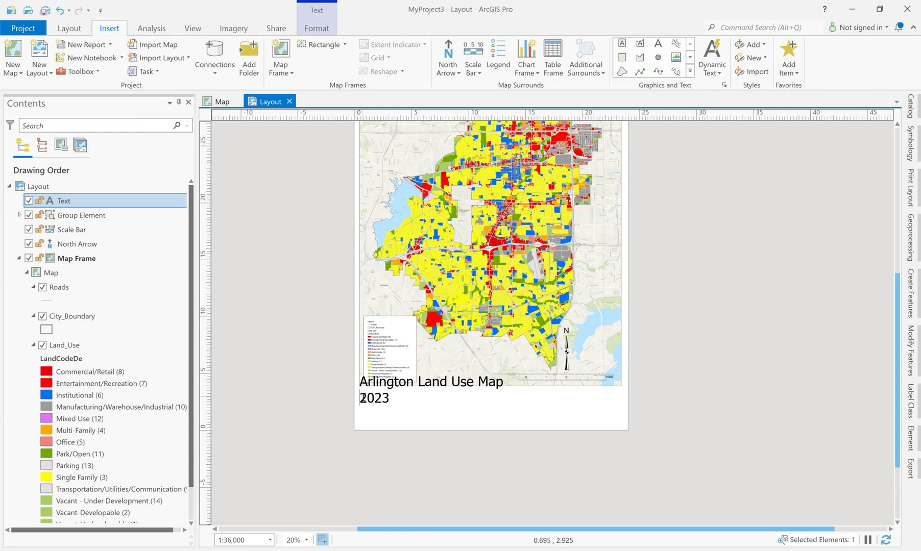
text(mi)
key(BackSpace)
key(BackSpace)
text(Month)
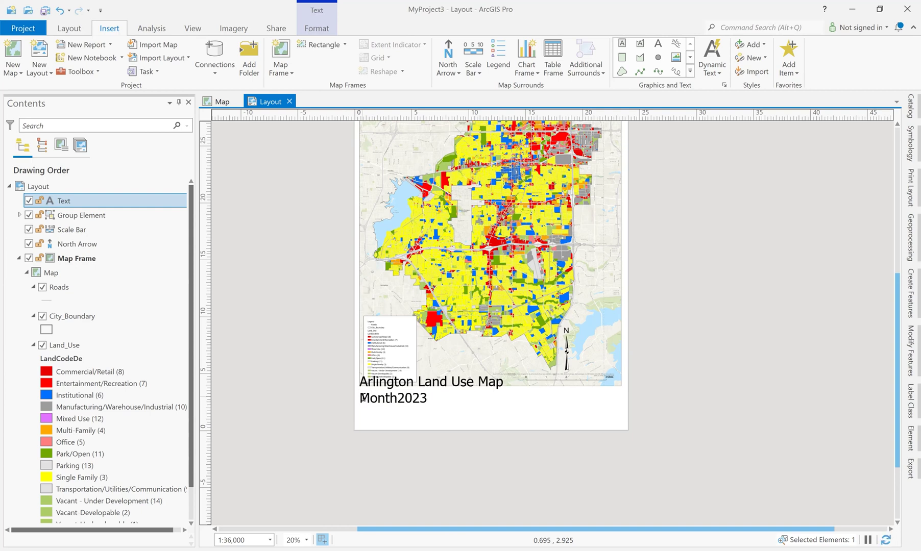
text(,)
key(Delete)
key(Delete)
key(Delete)
key(Delete)
text(Year)
right_click(427, 386)
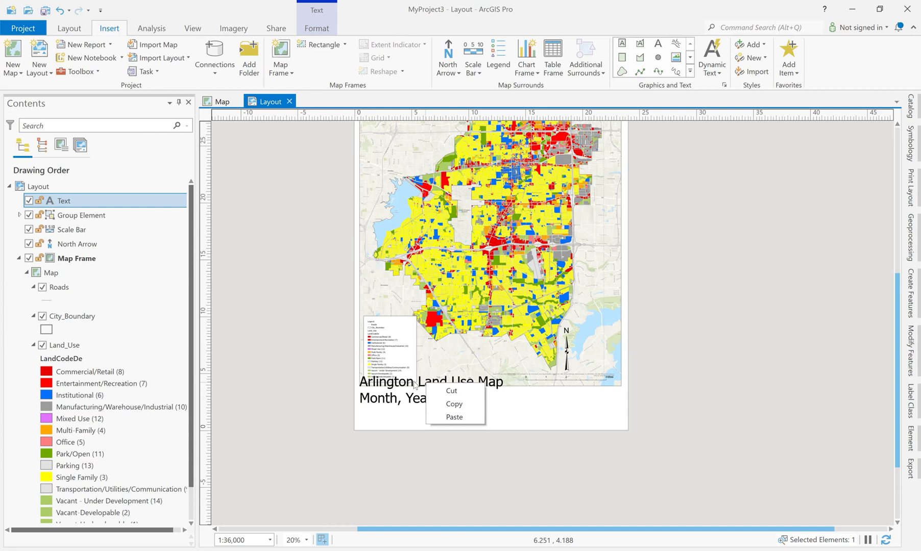
Move the two-line title text down into the blank margin below the map frame so it clears the map and legend.
click(414, 394)
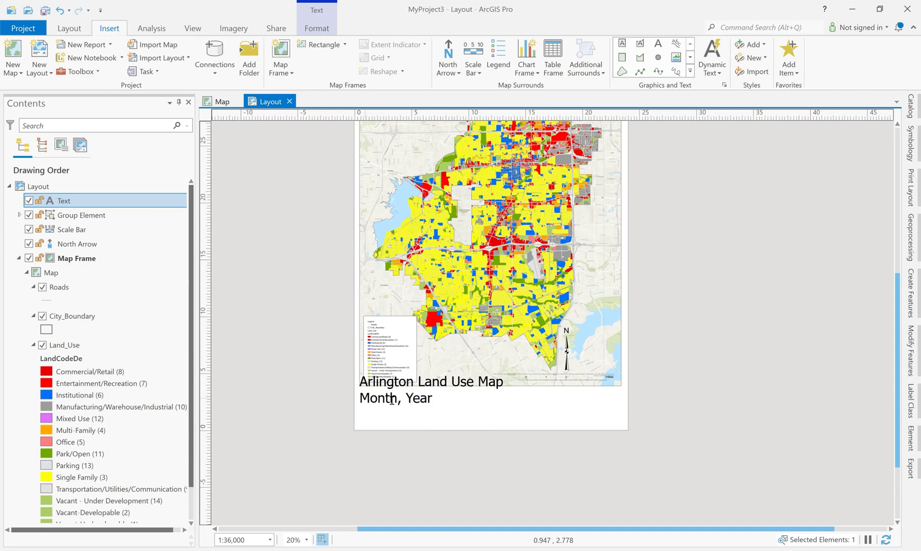
drag(360, 399, 434, 400)
key(Escape)
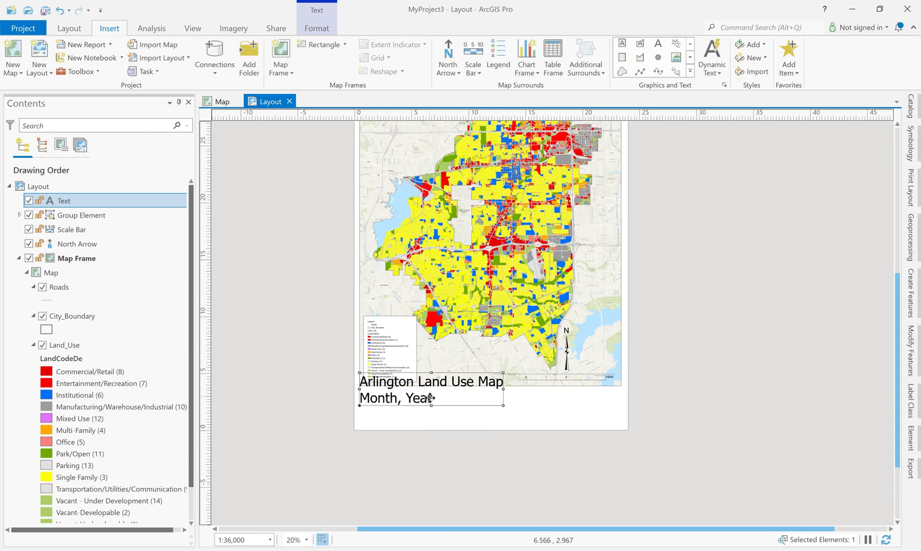
drag(427, 399, 428, 411)
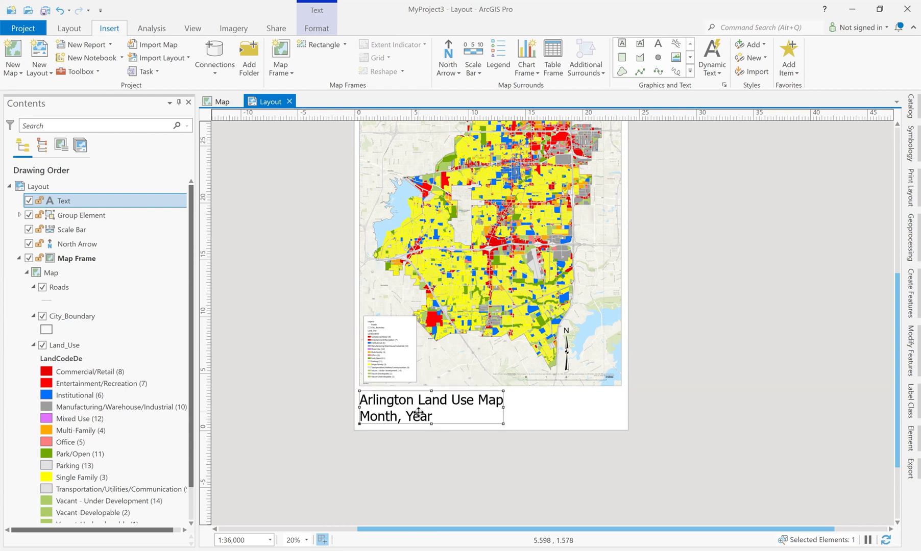
Set the font size of only the "Month, Year" line in the title text to 48 pt.
double_click(412, 411)
click(419, 416)
drag(433, 416, 360, 416)
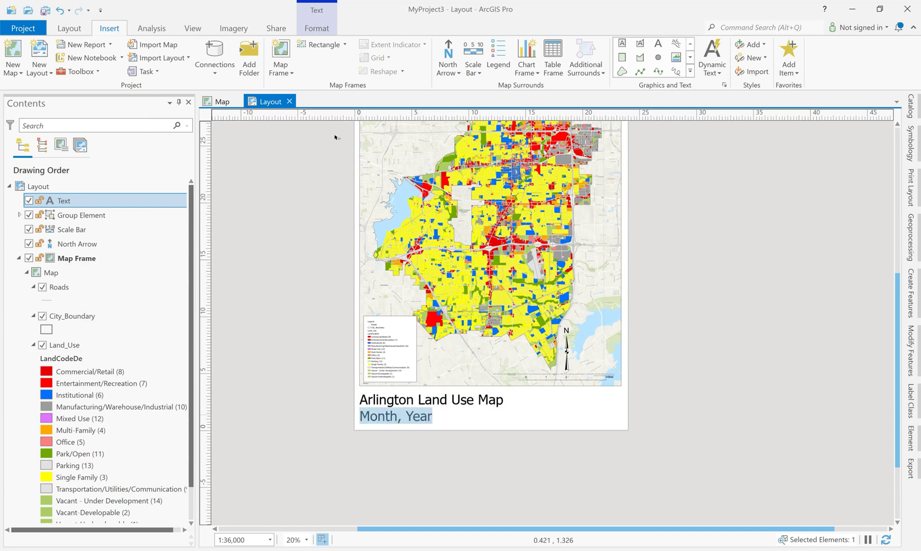
click(316, 28)
click(646, 48)
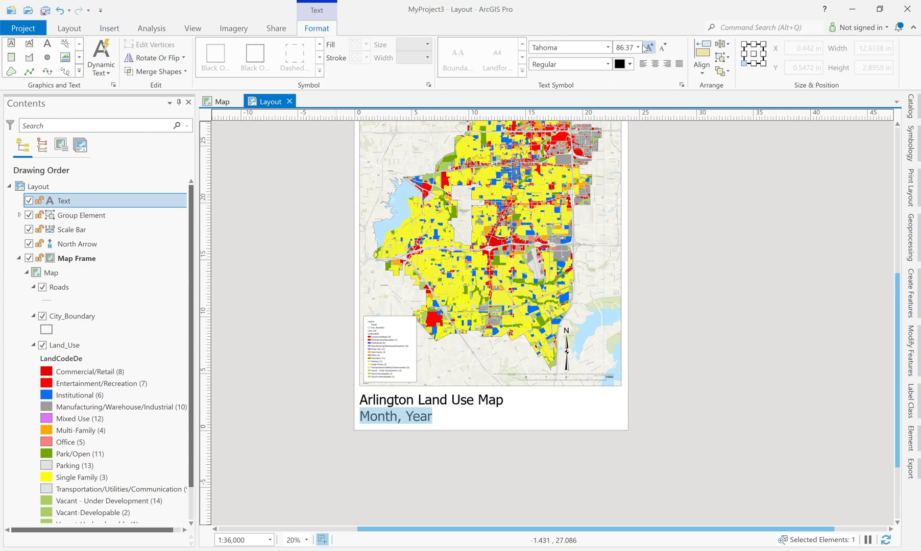
click(638, 48)
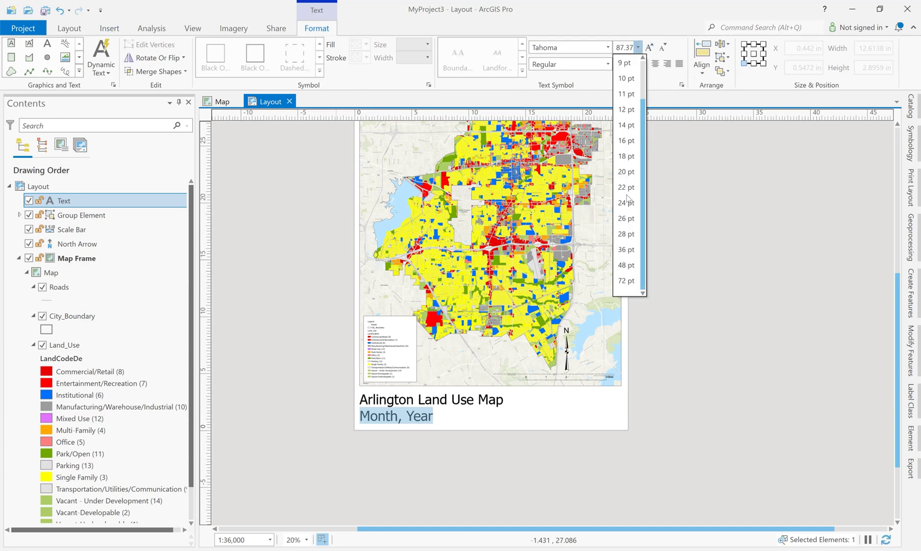
click(633, 265)
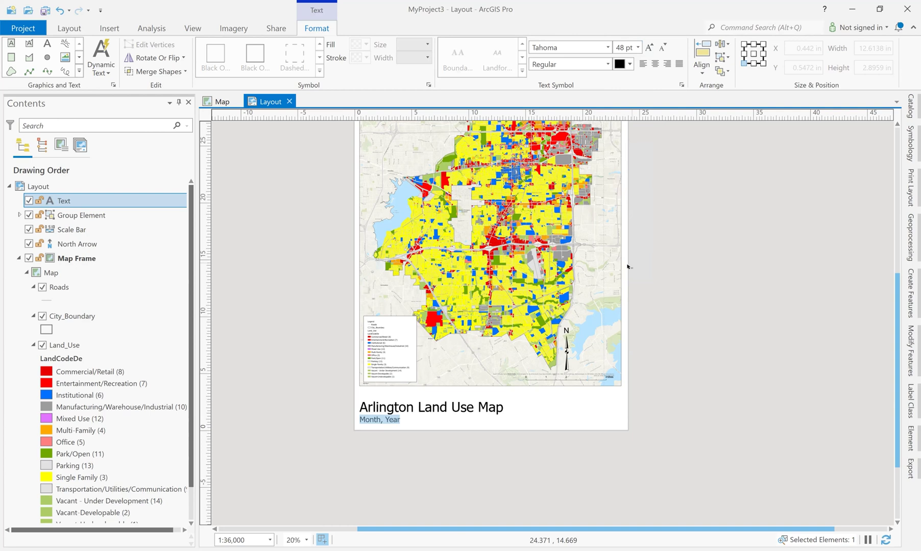
key(Escape)
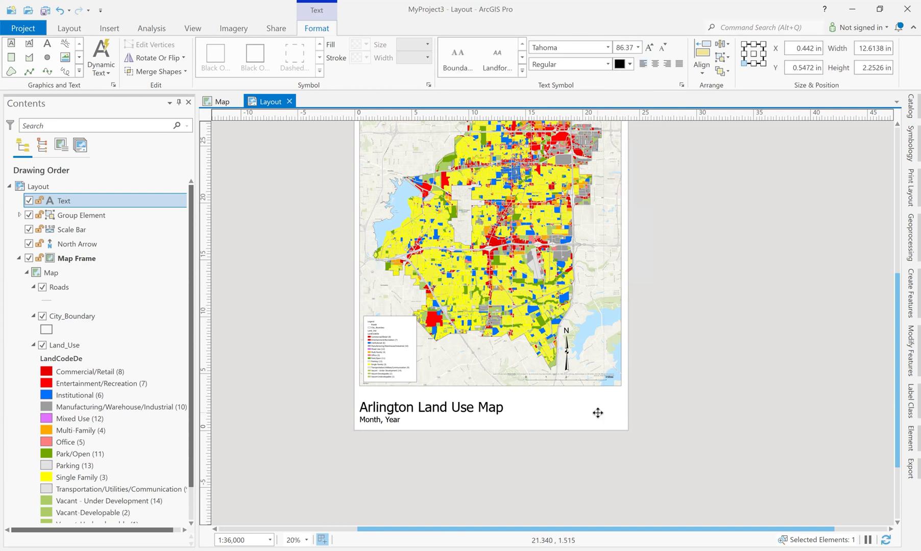
click(752, 310)
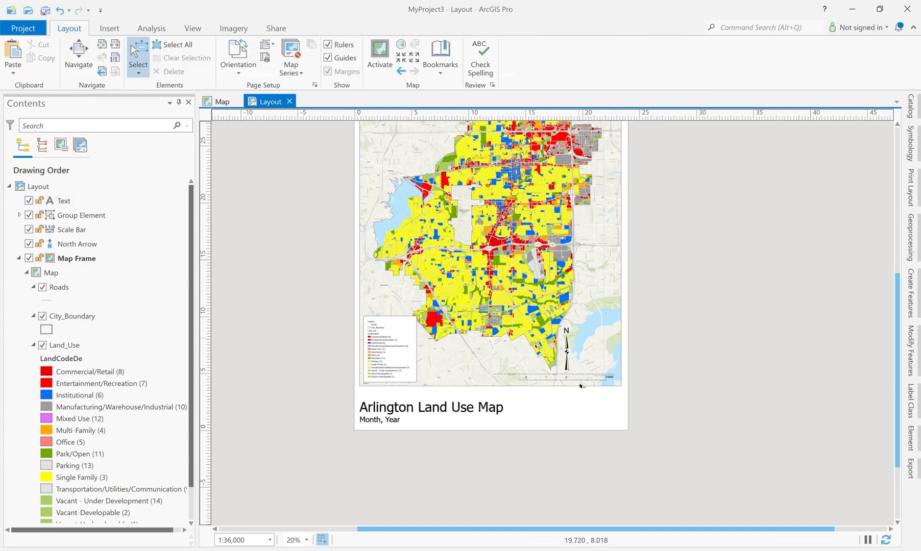
Examine the full layout page from the title text up to the map frame's upper edge.
click(897, 124)
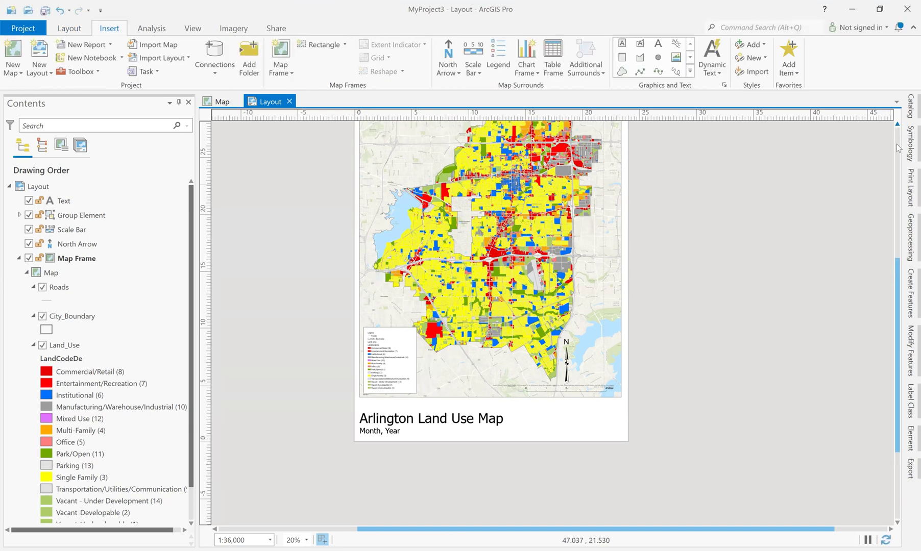
scroll(898, 148, up, 2)
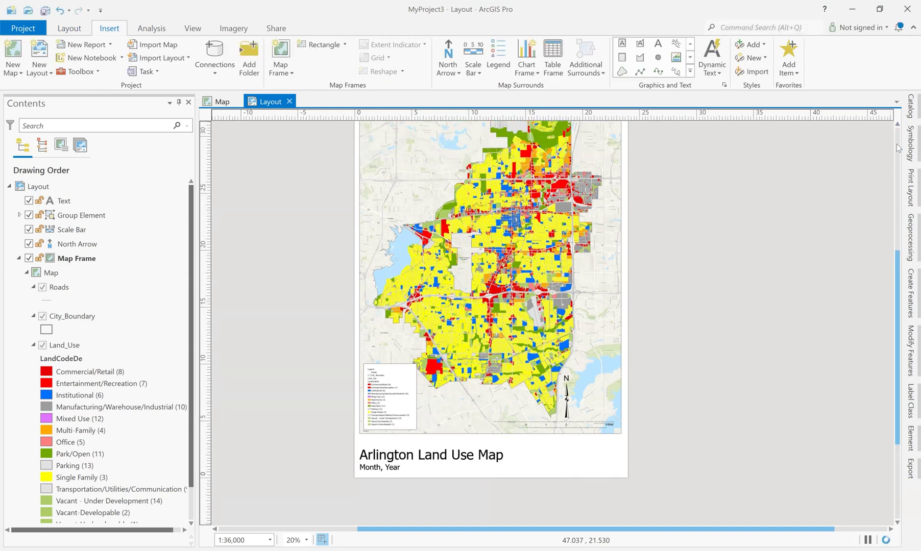
scroll(898, 148, up, 1)
scroll(898, 148, up, 1)
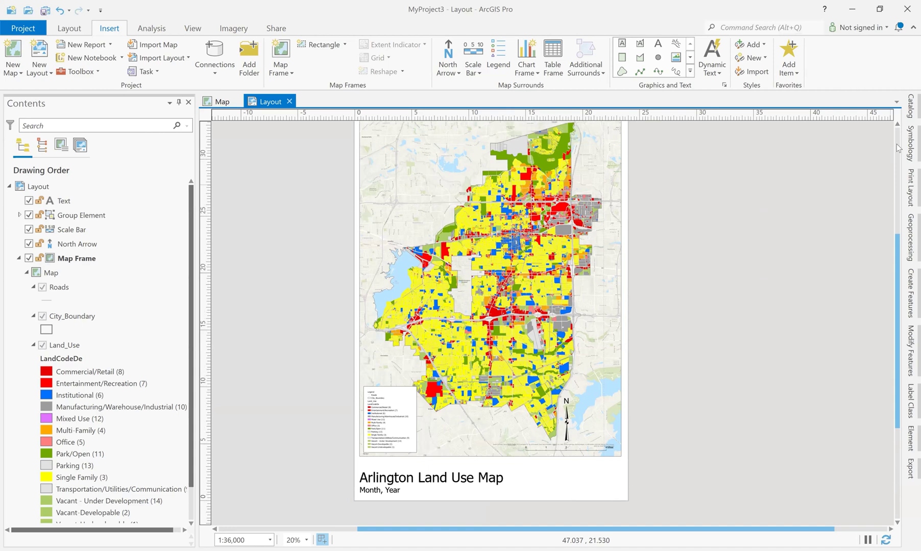
scroll(899, 148, up, 1)
scroll(898, 148, up, 1)
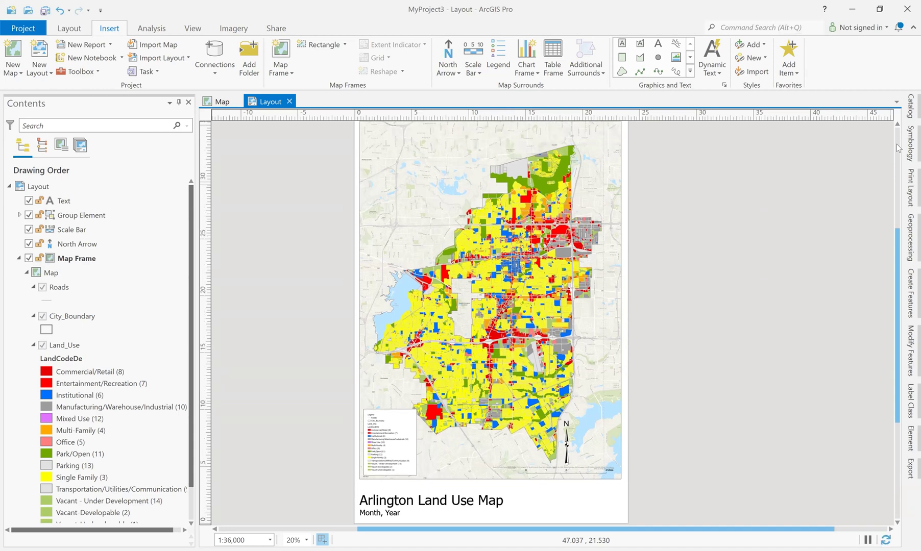
scroll(899, 148, up, 1)
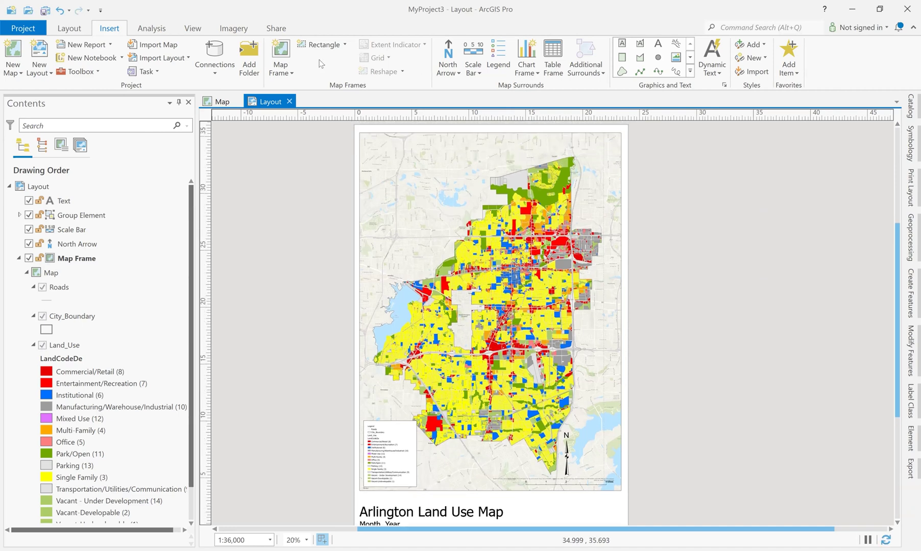